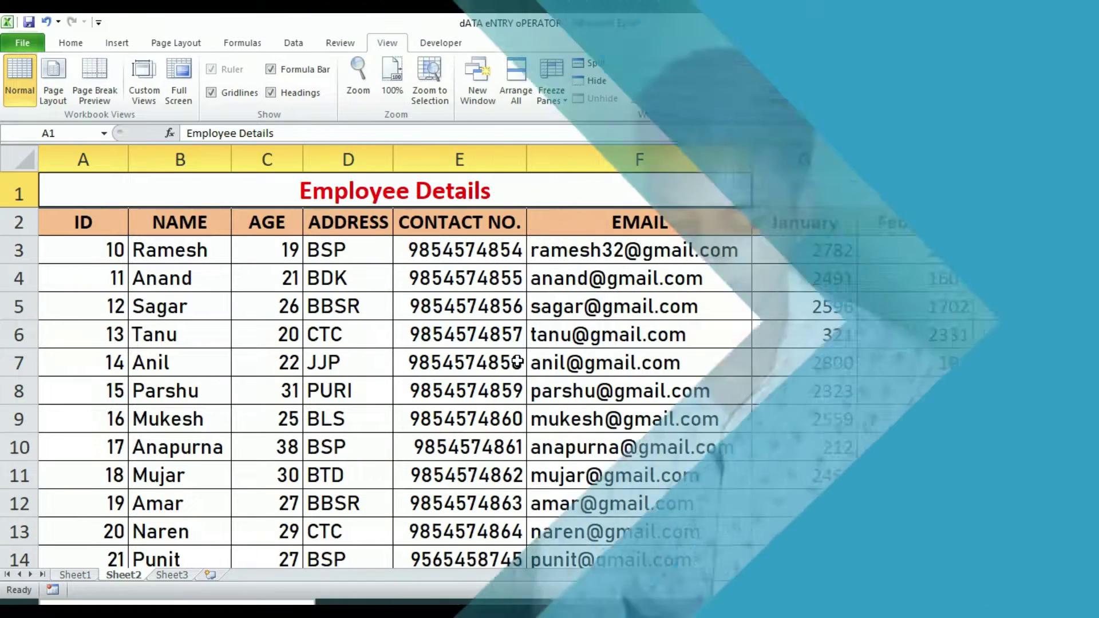
Extend the selection down the employee rows, then pick cells in the Sales Report, ending on L4.
key(shift+Down)
key(shift+Down)
key(shift+Down)
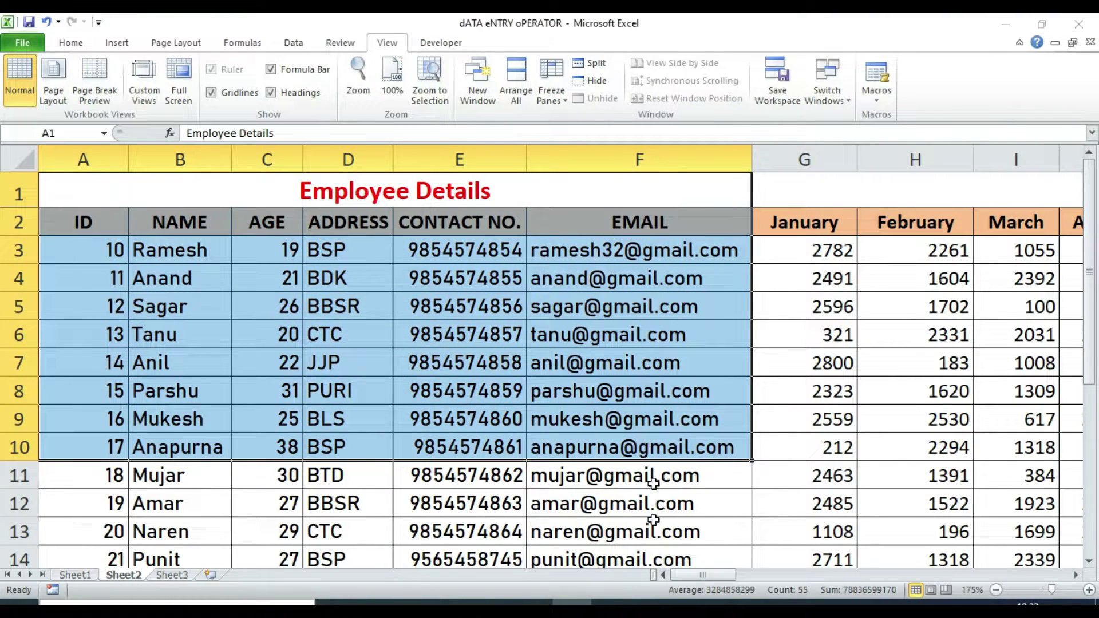
drag(692, 574, 837, 574)
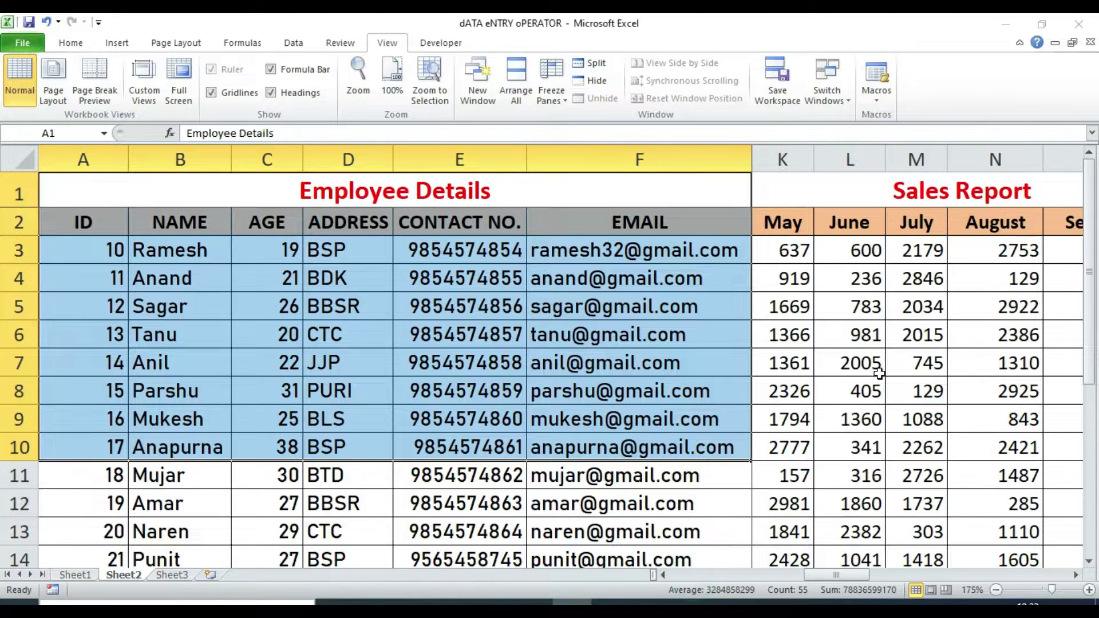
click(878, 372)
click(834, 201)
click(838, 276)
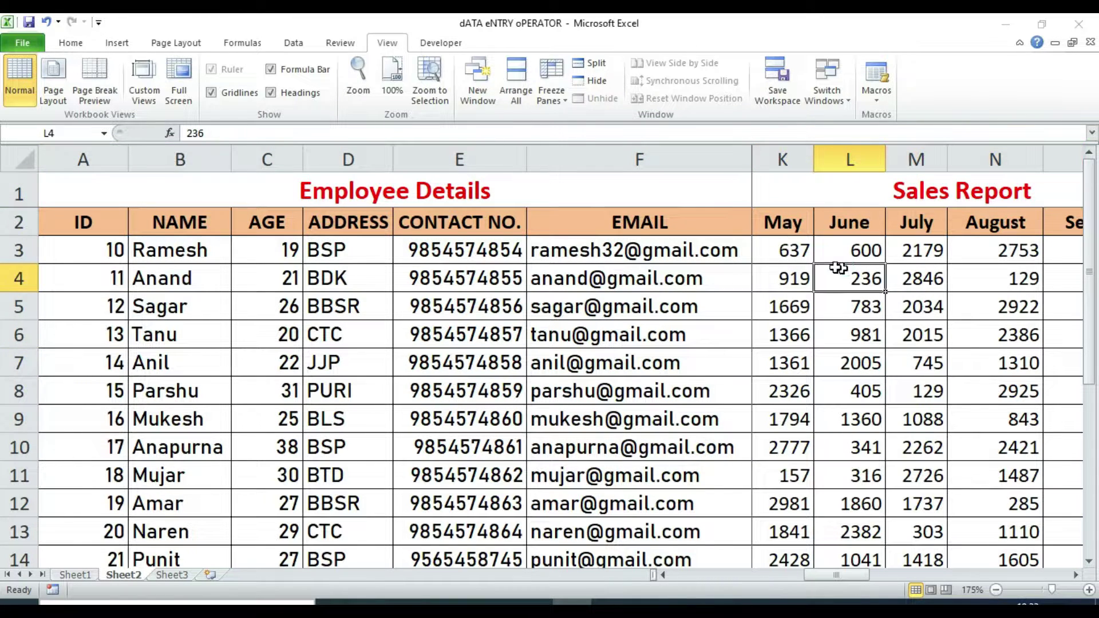
Choose Unfreeze Panes to release the frozen employee columns, then select cells in both tables.
click(555, 101)
click(582, 116)
click(680, 418)
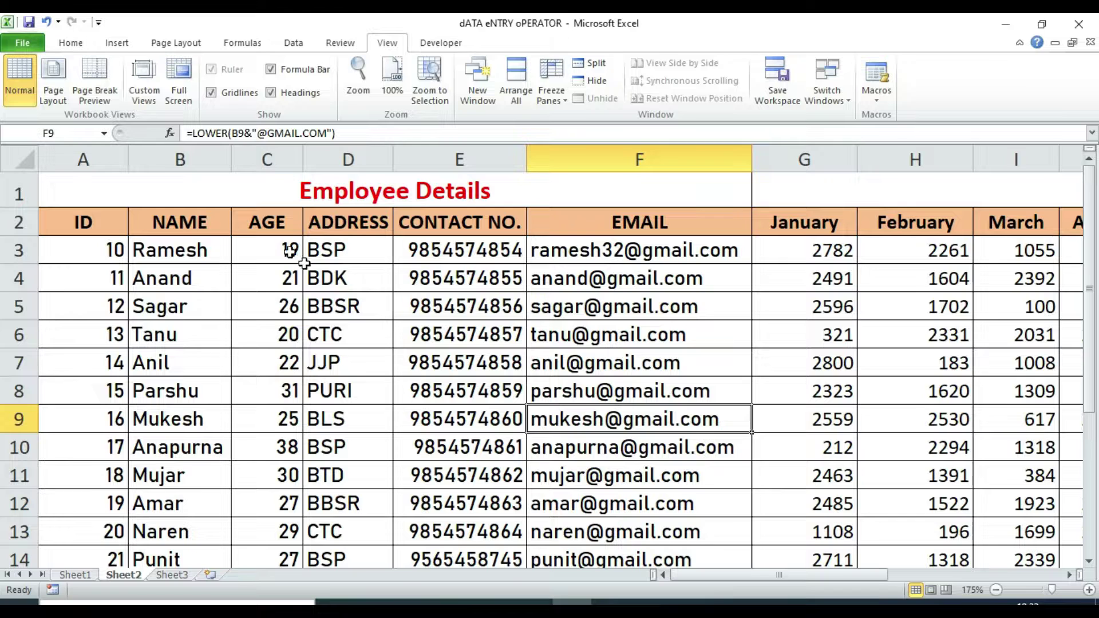
click(307, 197)
click(811, 185)
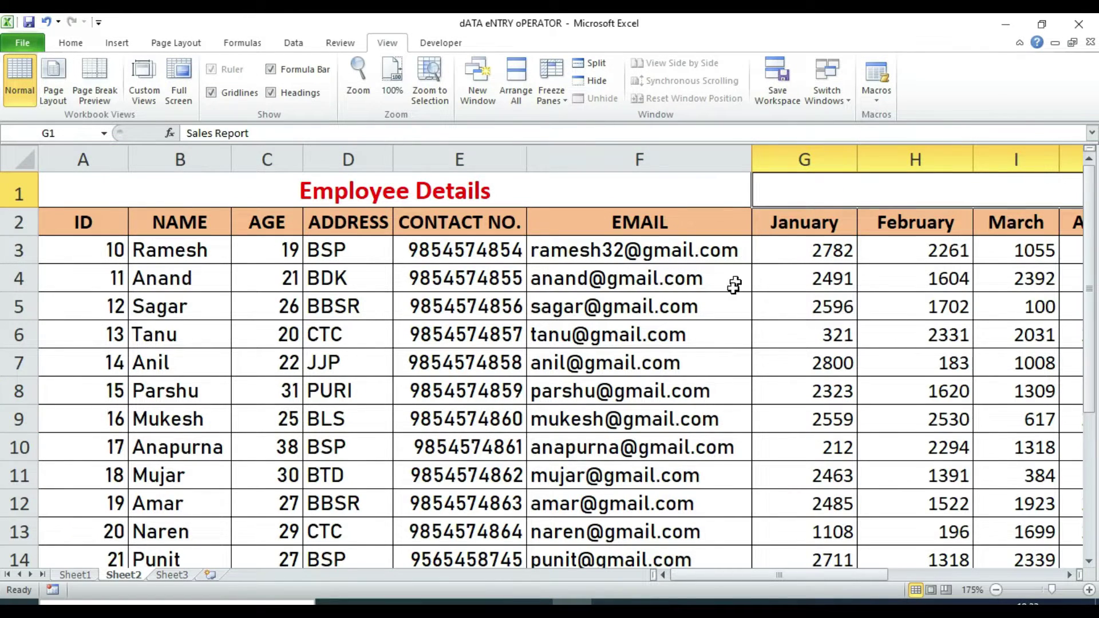
Scroll down, up and left to confirm the whole sheet now moves together.
ctrl+scroll(734, 285, down, 3)
ctrl+scroll(733, 298, down, 1)
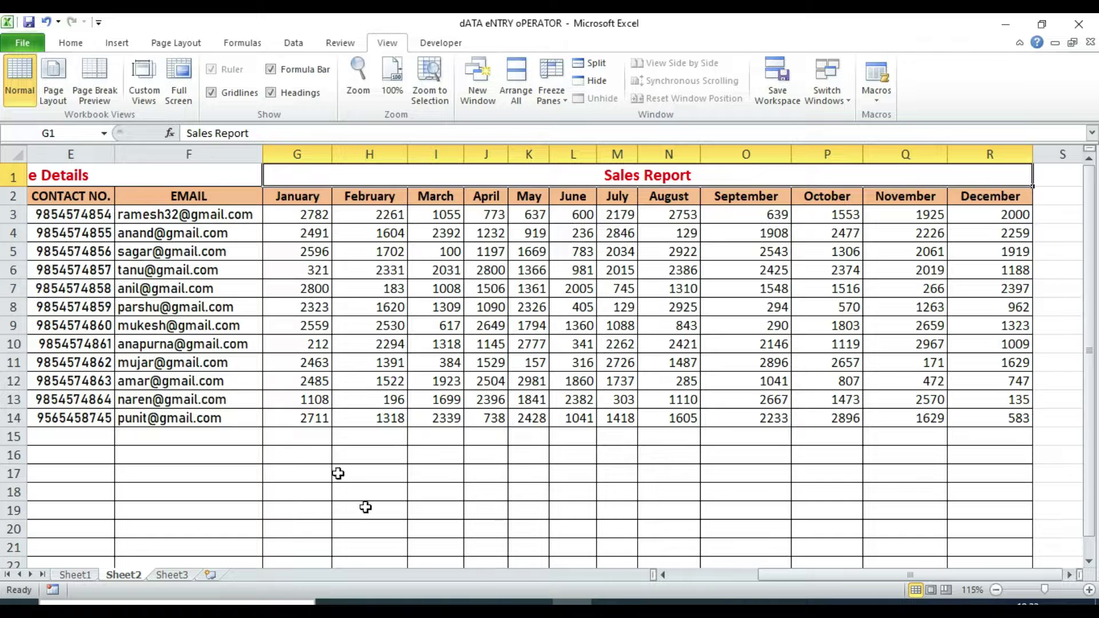
scroll(775, 586, left, 4)
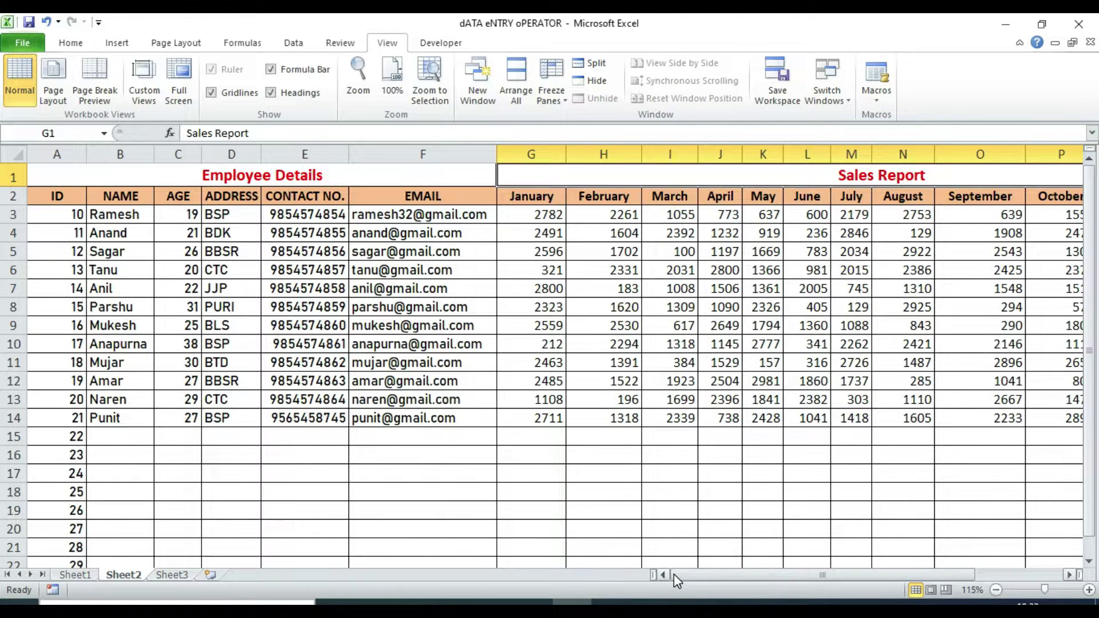
ctrl+scroll(642, 393, up, 2)
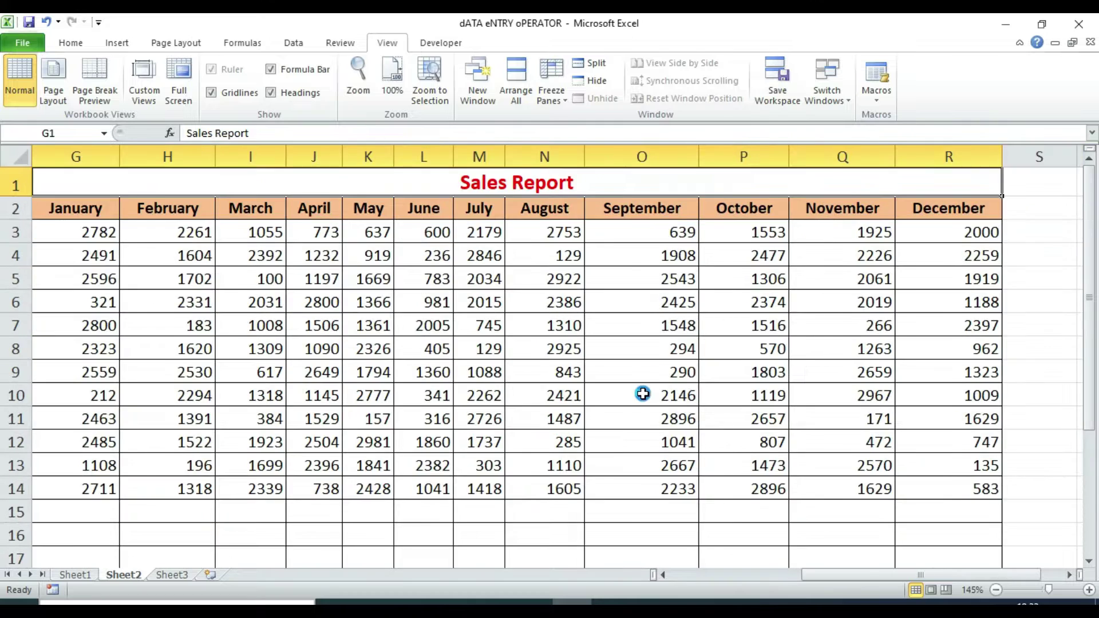
ctrl+scroll(643, 389, up, 1)
scroll(721, 573, left, 6)
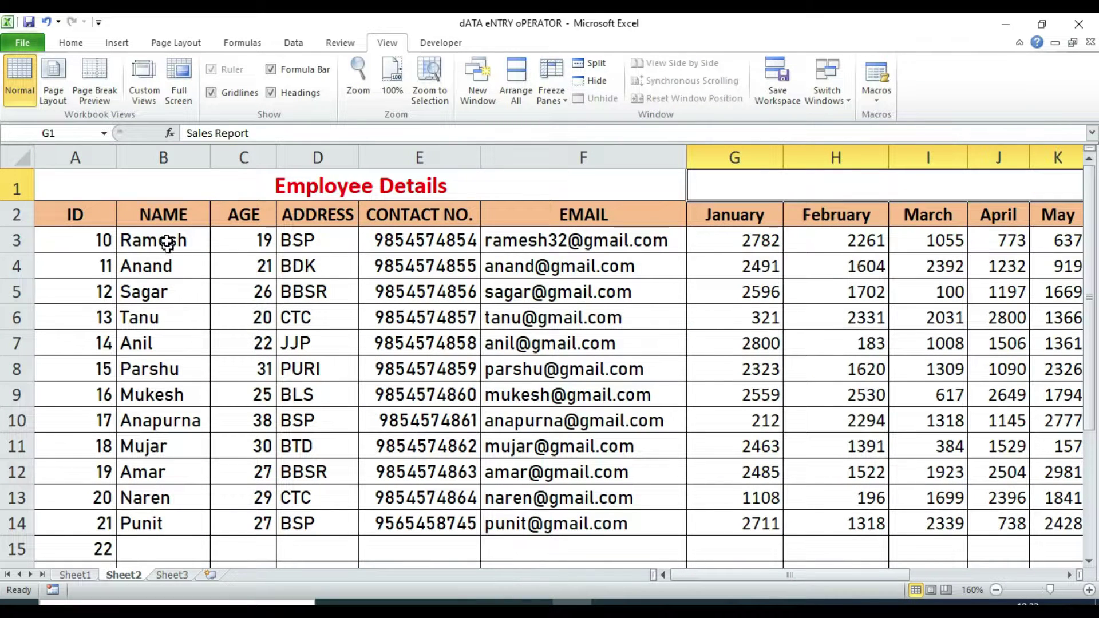
drag(166, 236, 554, 519)
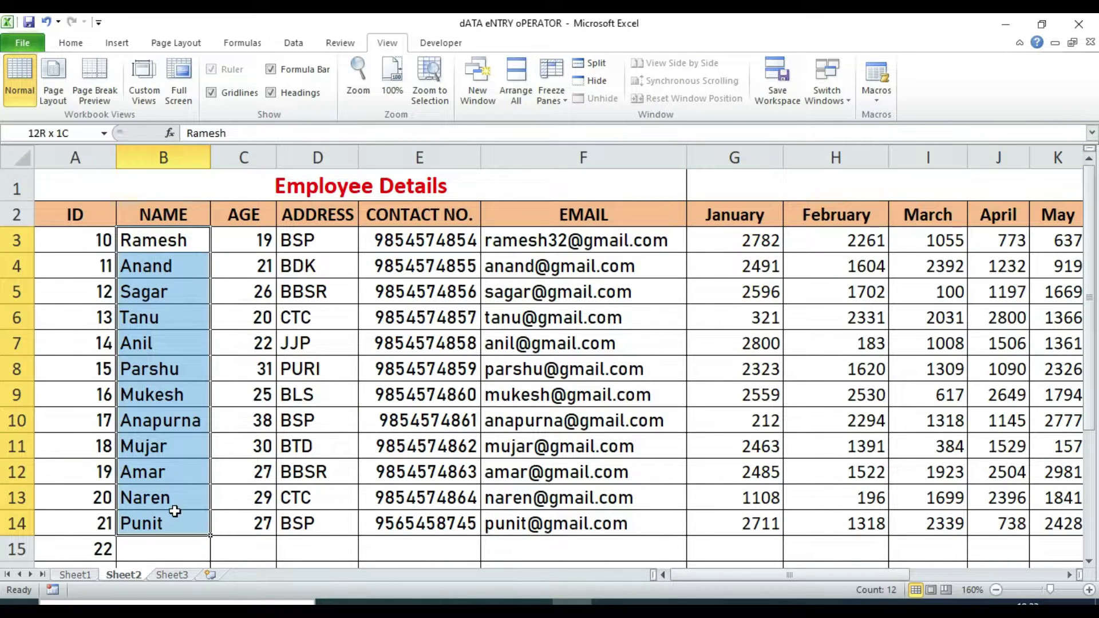
mouse_move(773, 246)
mouse_down()
mouse_move(784, 397)
mouse_move(941, 514)
mouse_up()
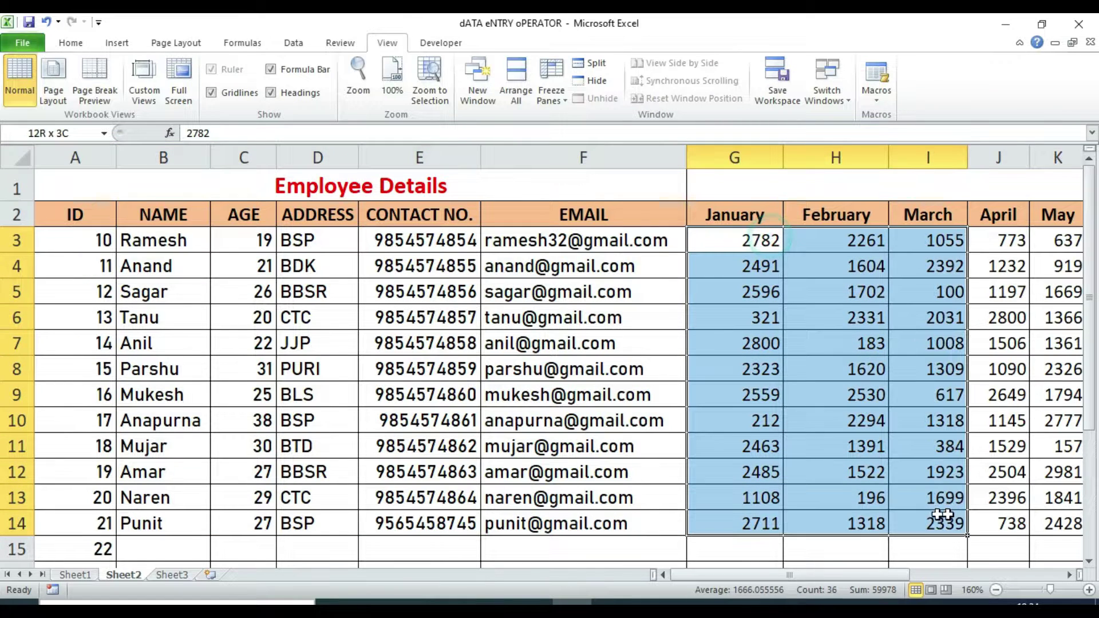
click(611, 396)
click(160, 546)
click(331, 553)
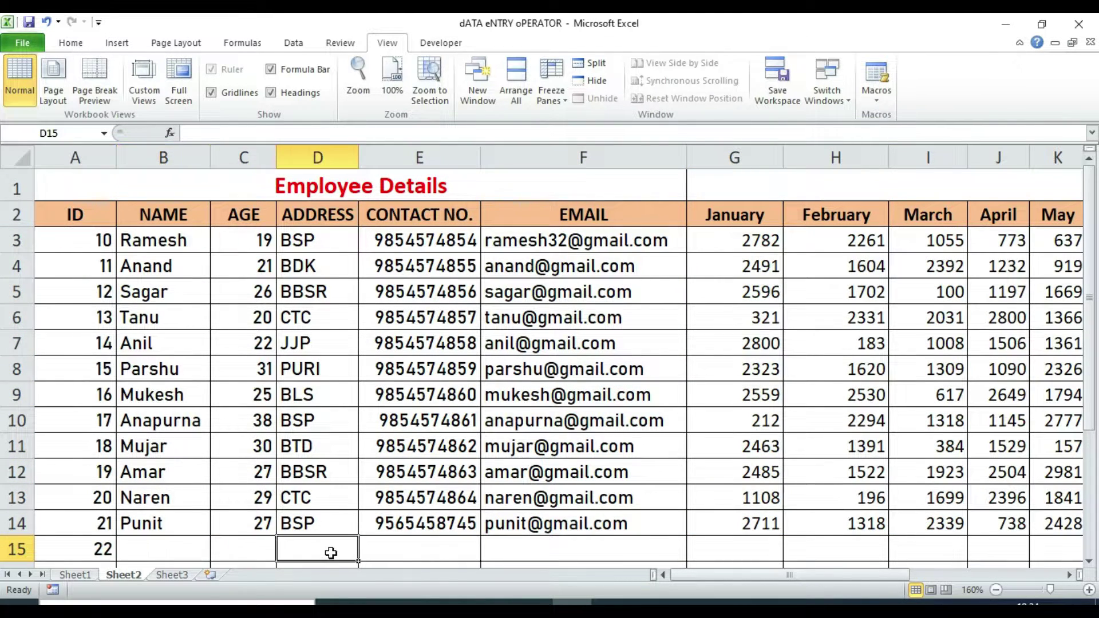
click(251, 549)
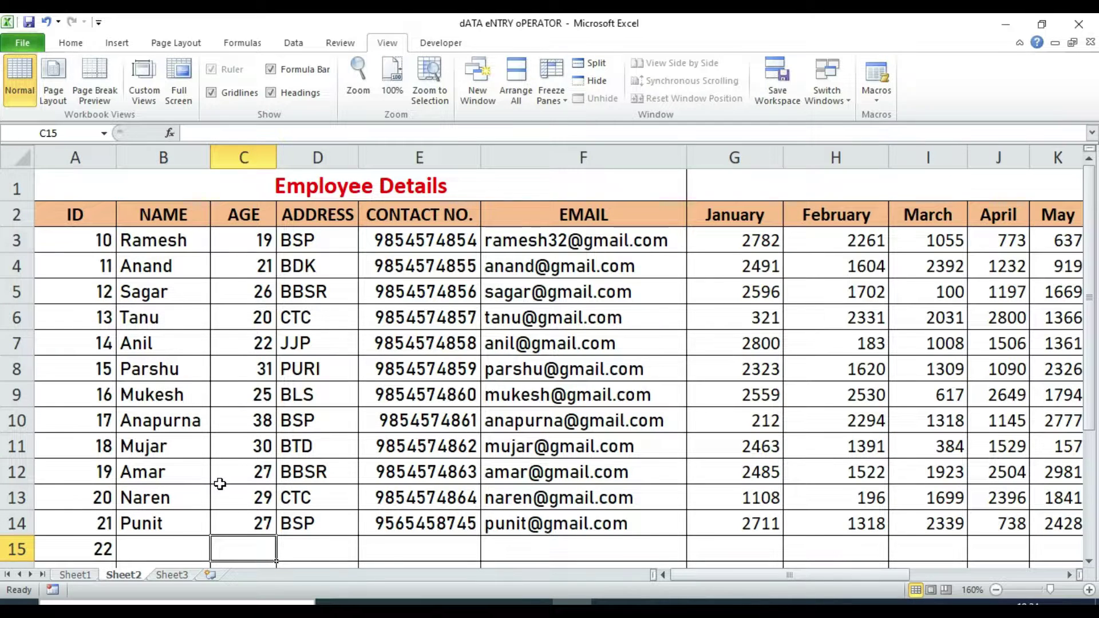
scroll(219, 484, down, 1)
click(166, 468)
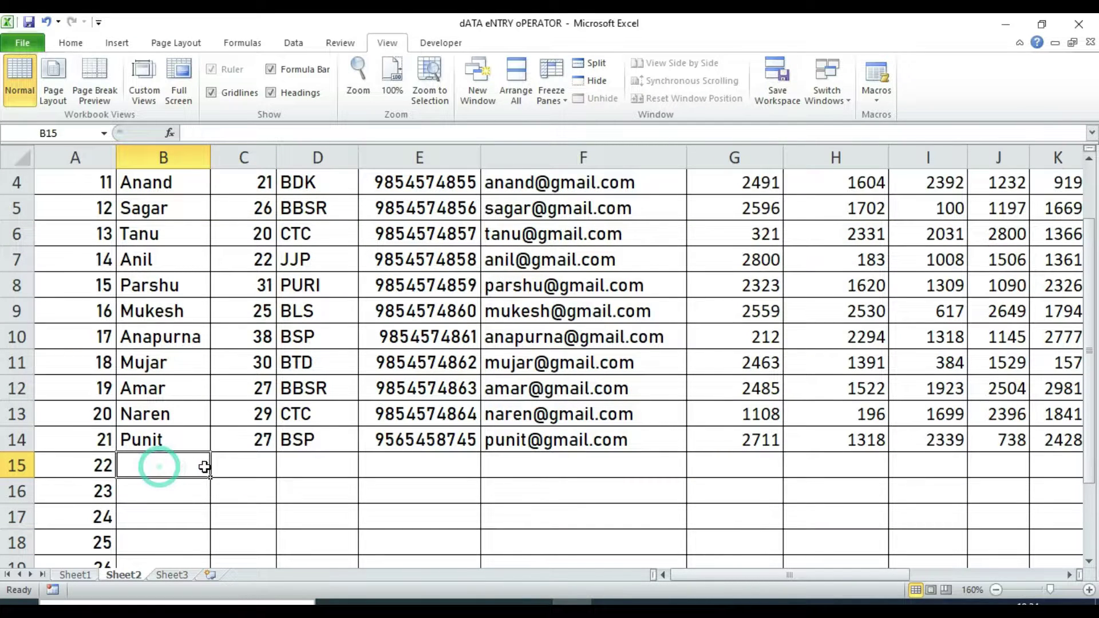
click(224, 469)
click(350, 467)
click(234, 468)
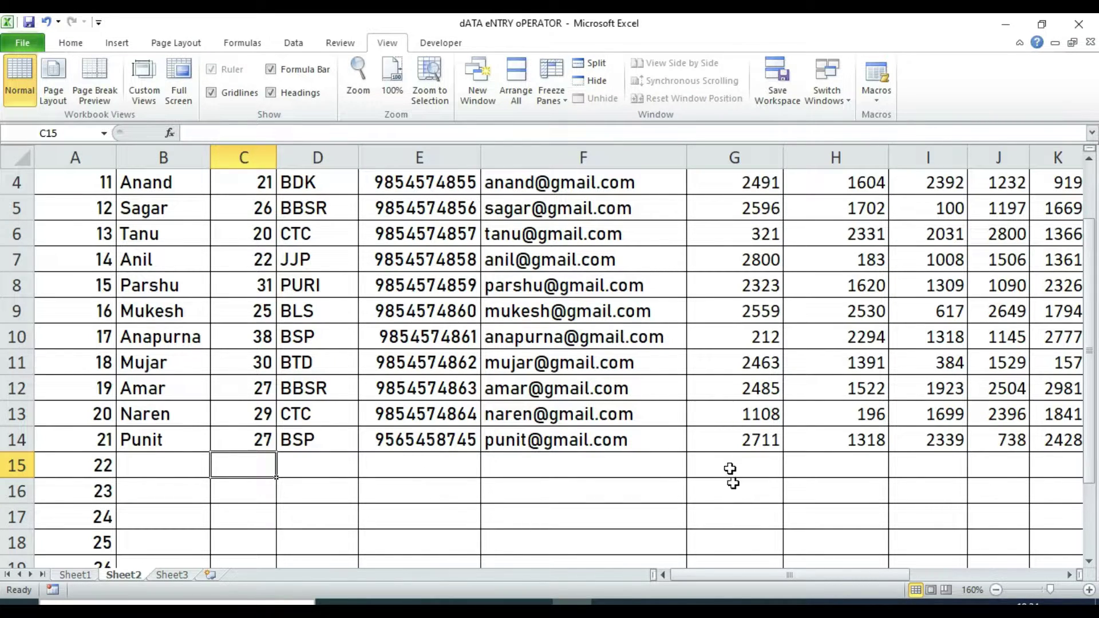
drag(796, 578, 906, 577)
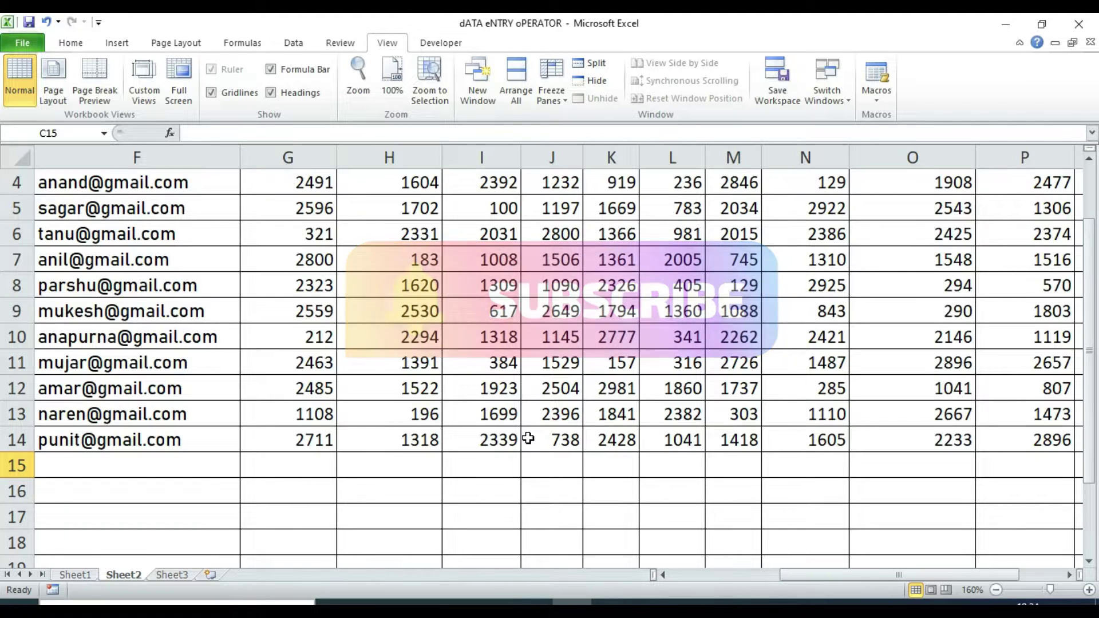
drag(816, 574, 692, 574)
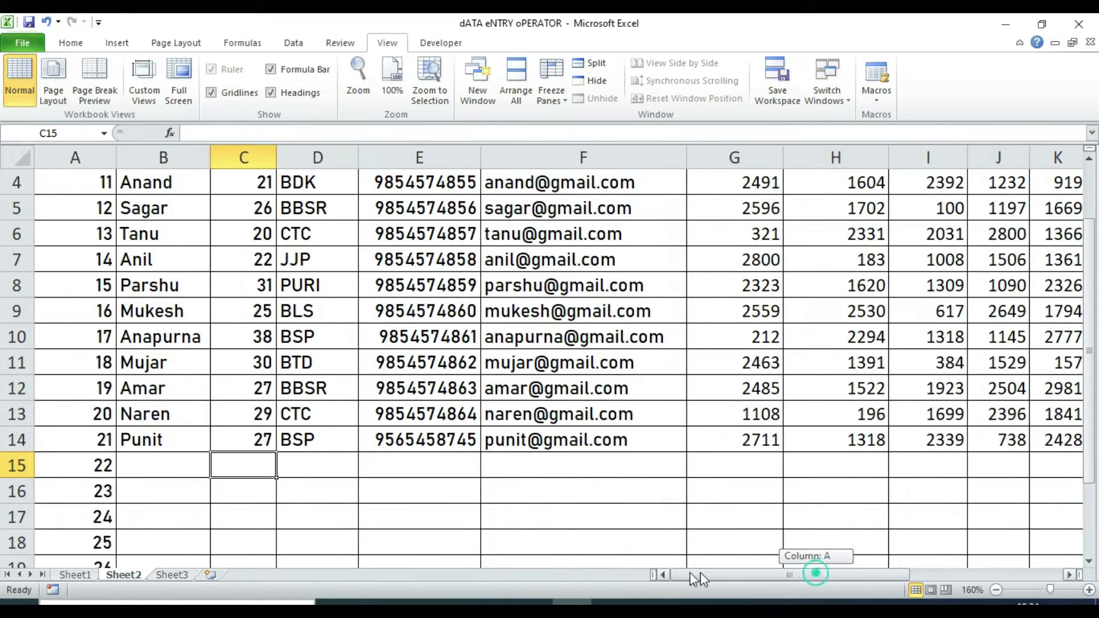
click(572, 493)
scroll(523, 519, up, 1)
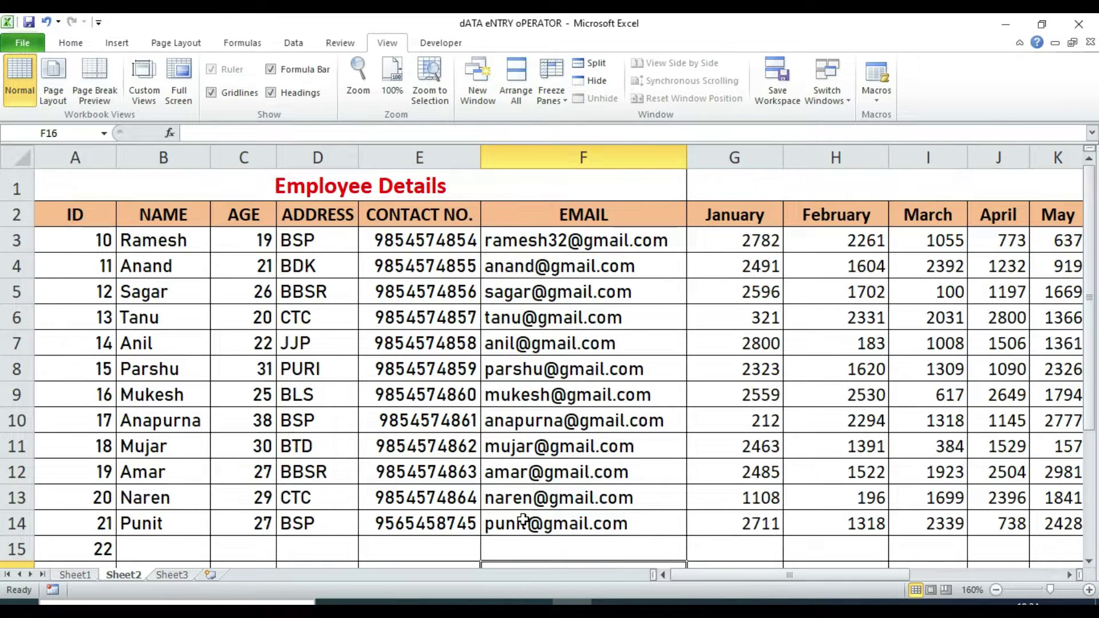
click(414, 316)
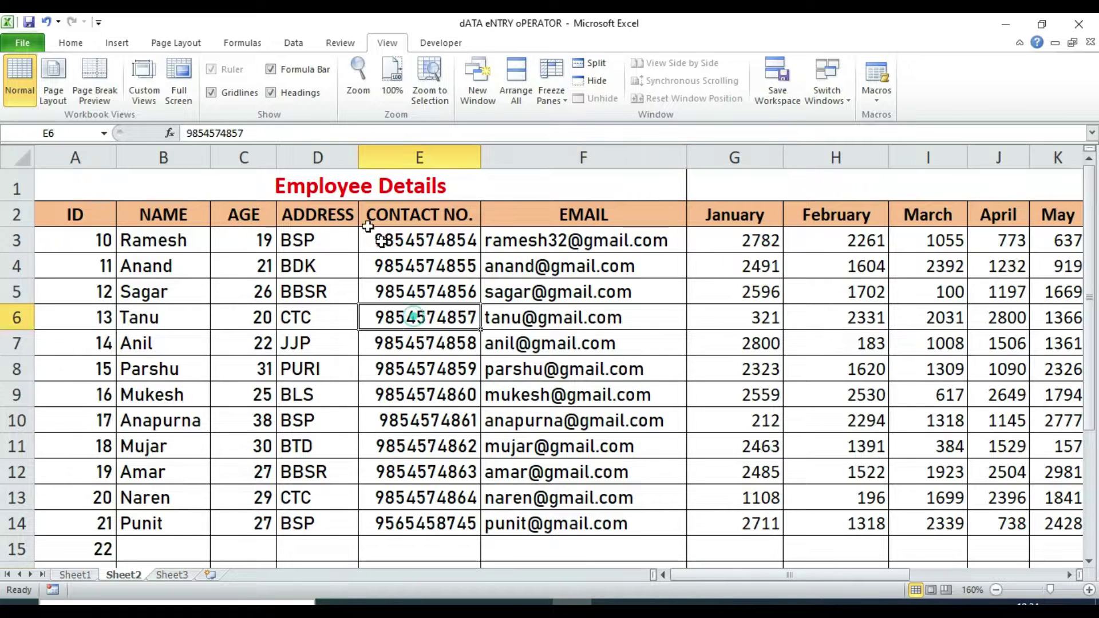
click(216, 186)
click(771, 178)
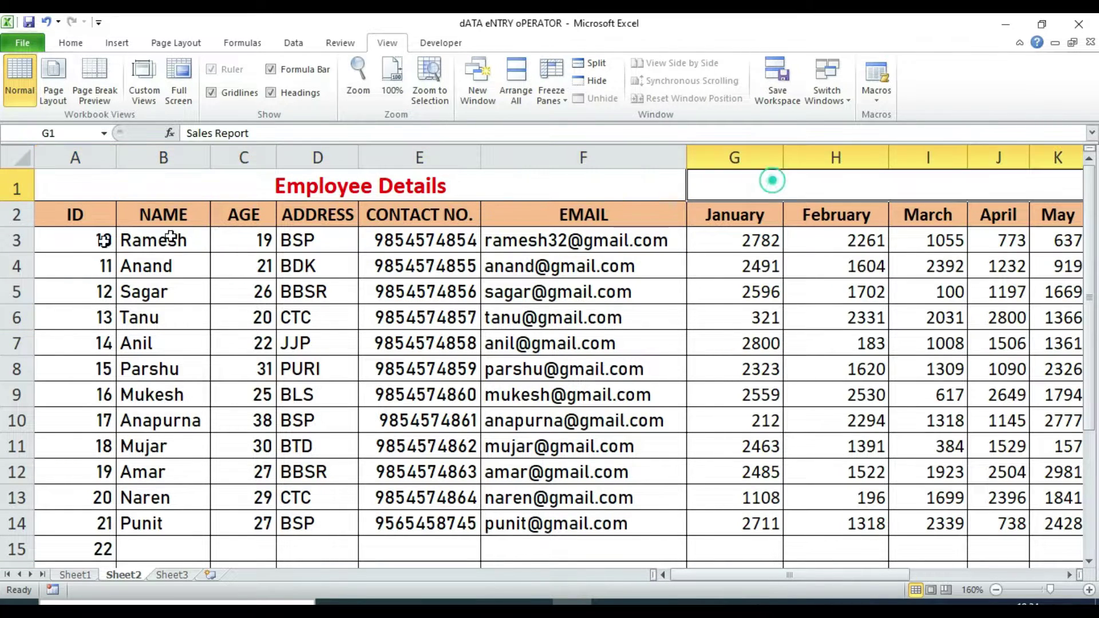
drag(81, 215, 517, 216)
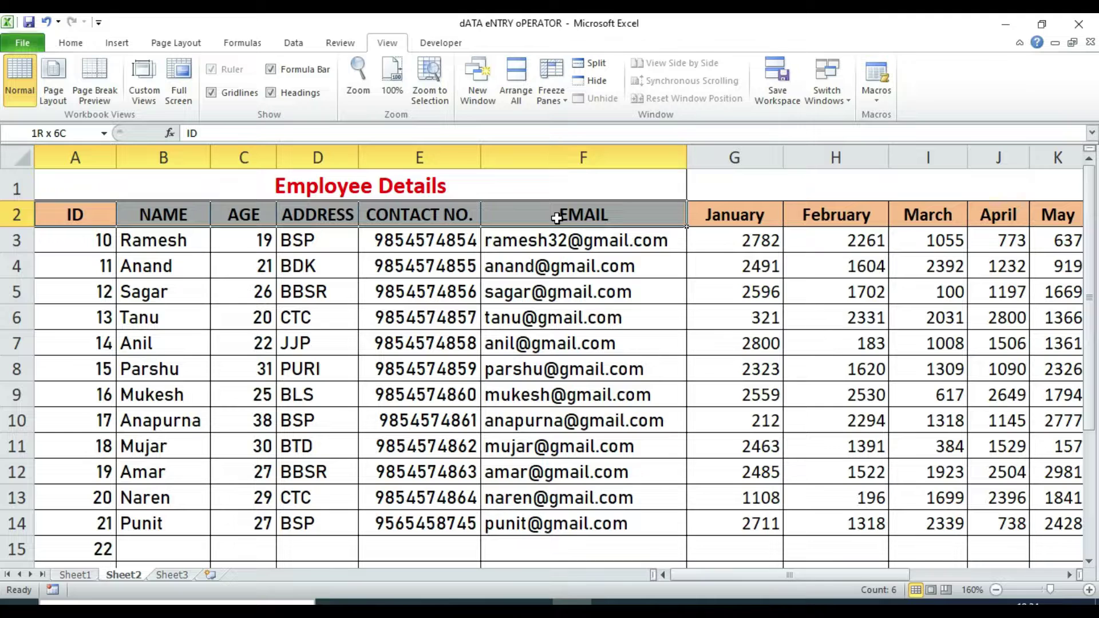
drag(740, 213, 900, 213)
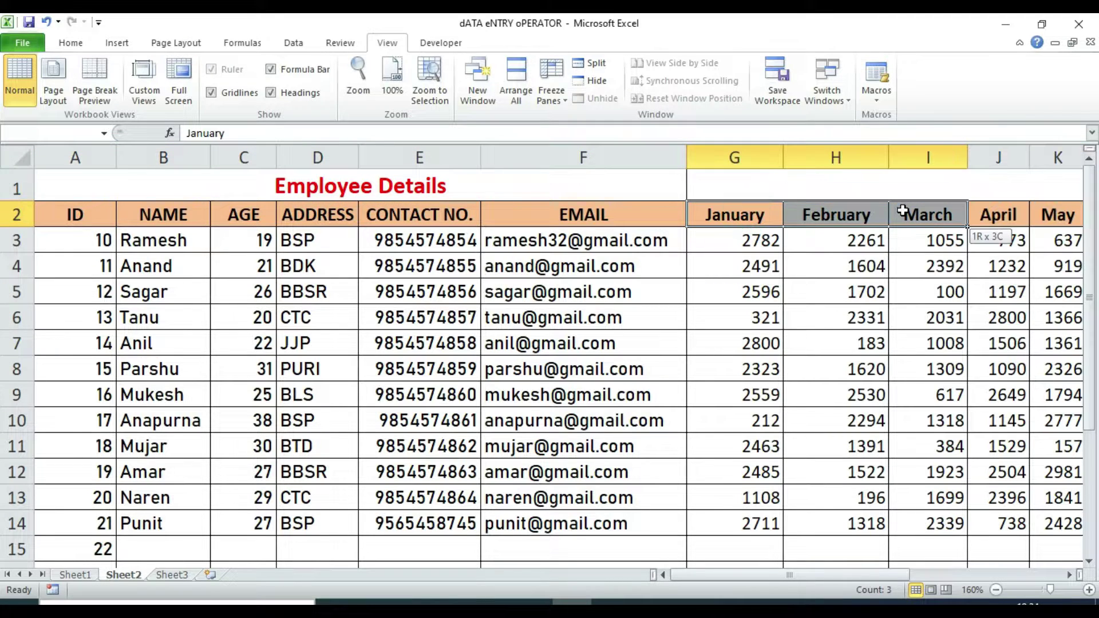
click(419, 318)
drag(81, 215, 330, 214)
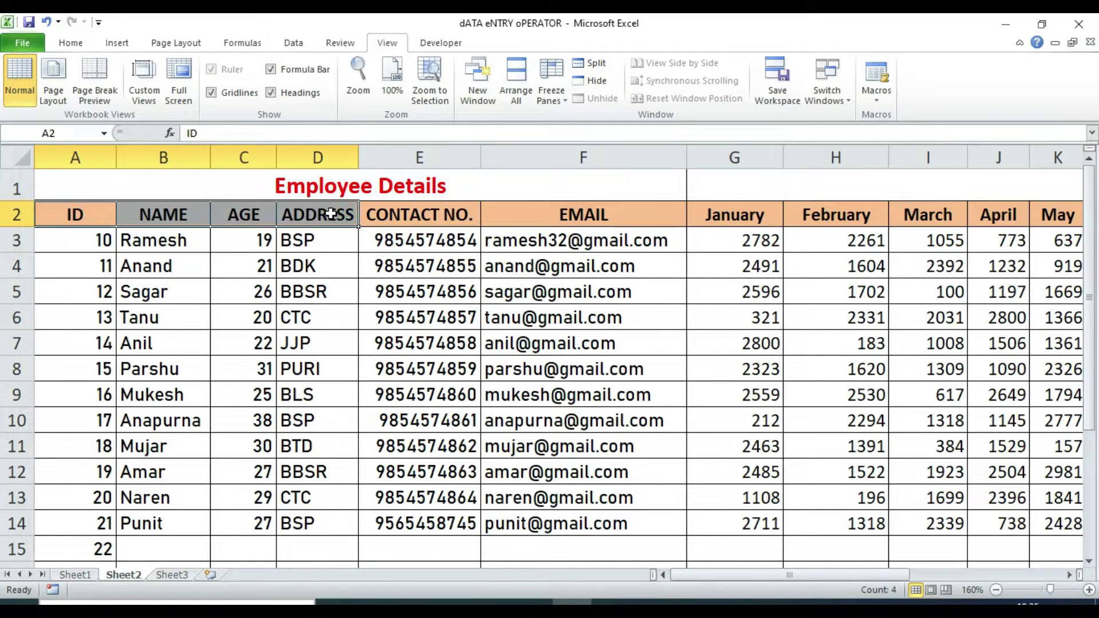
click(371, 280)
drag(57, 213, 467, 216)
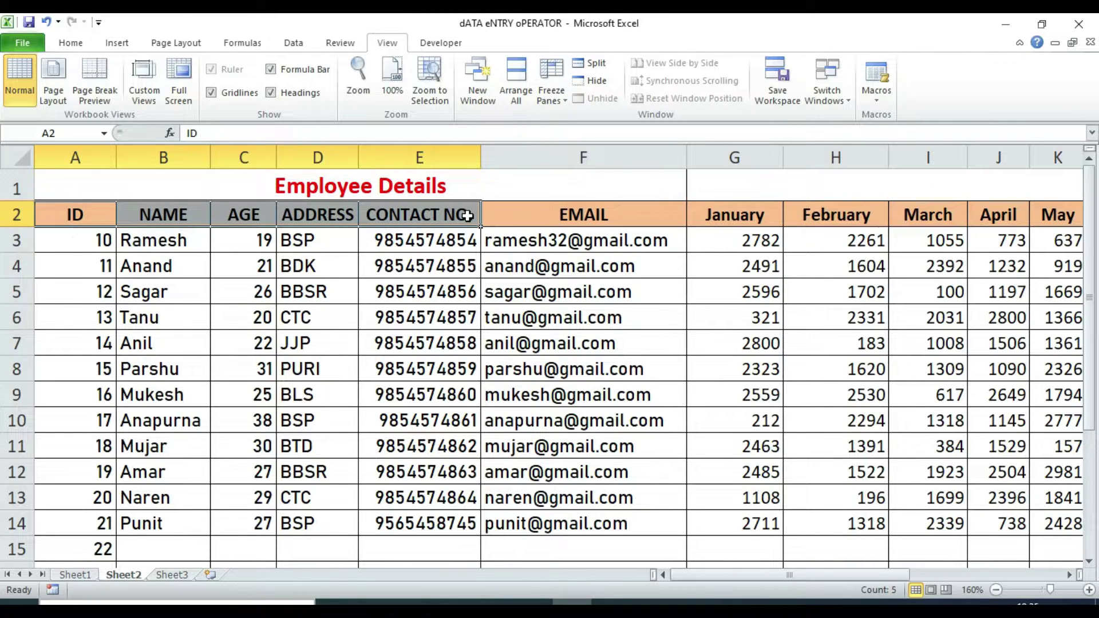
drag(69, 244, 434, 304)
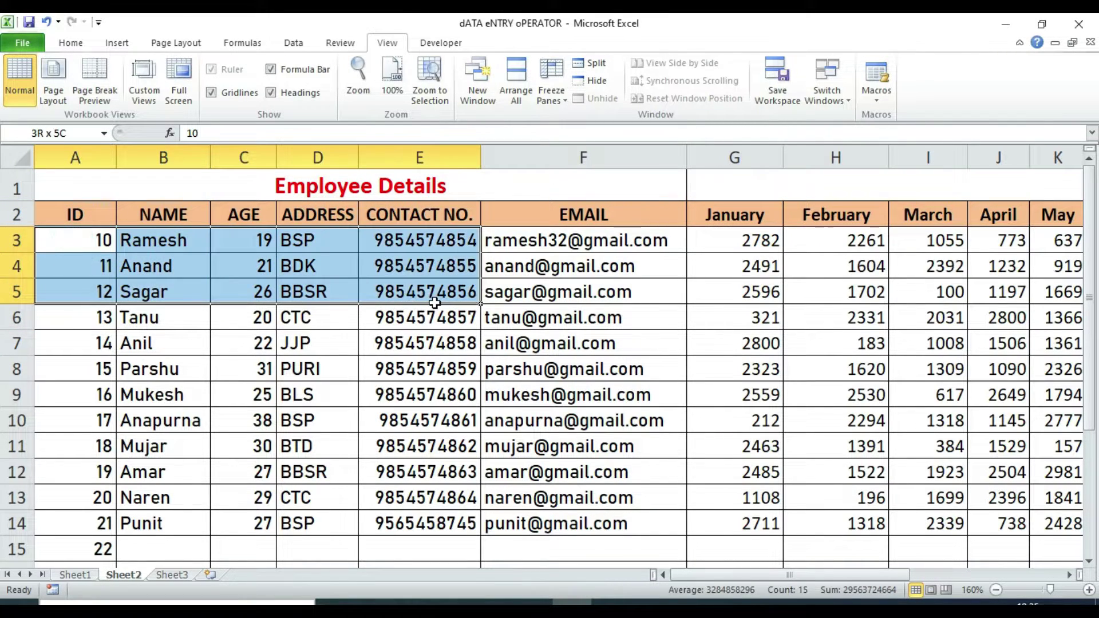
drag(756, 247, 847, 289)
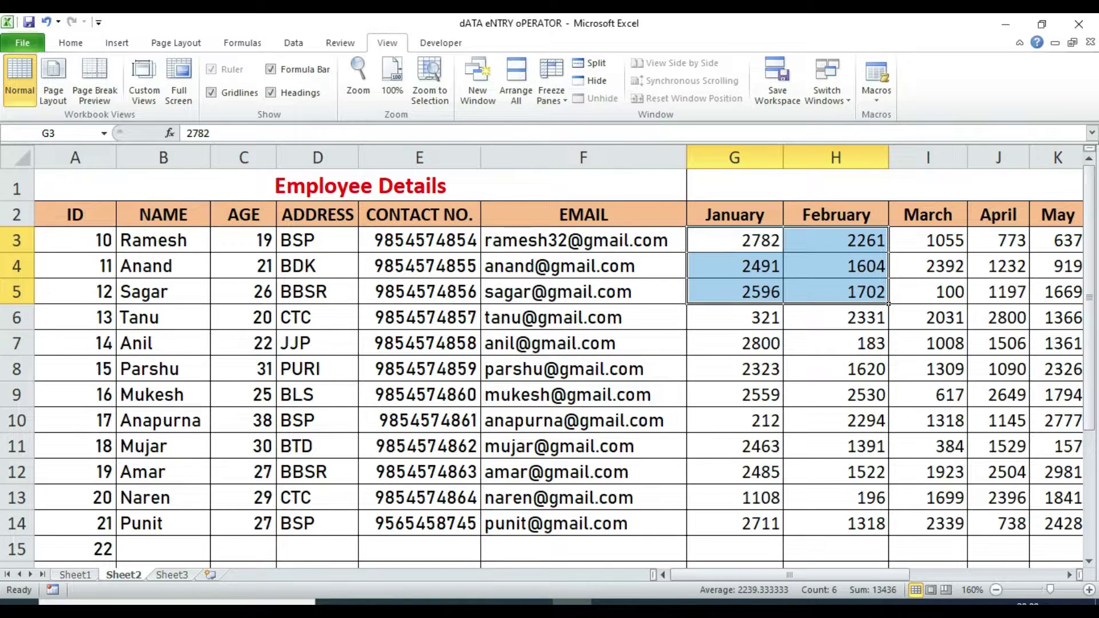
click(439, 418)
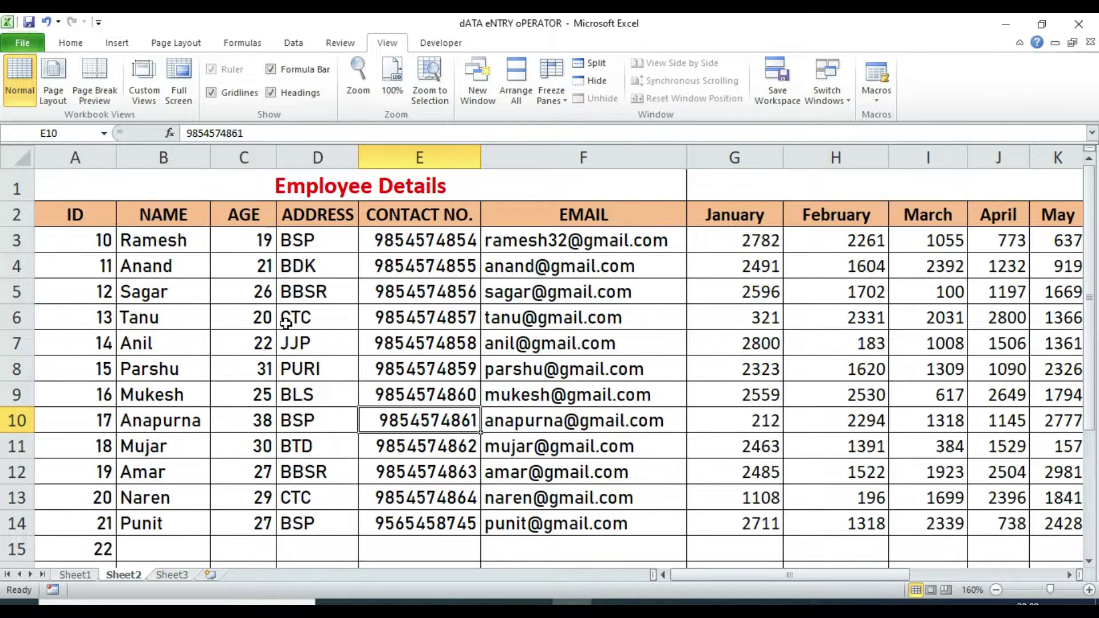
click(343, 307)
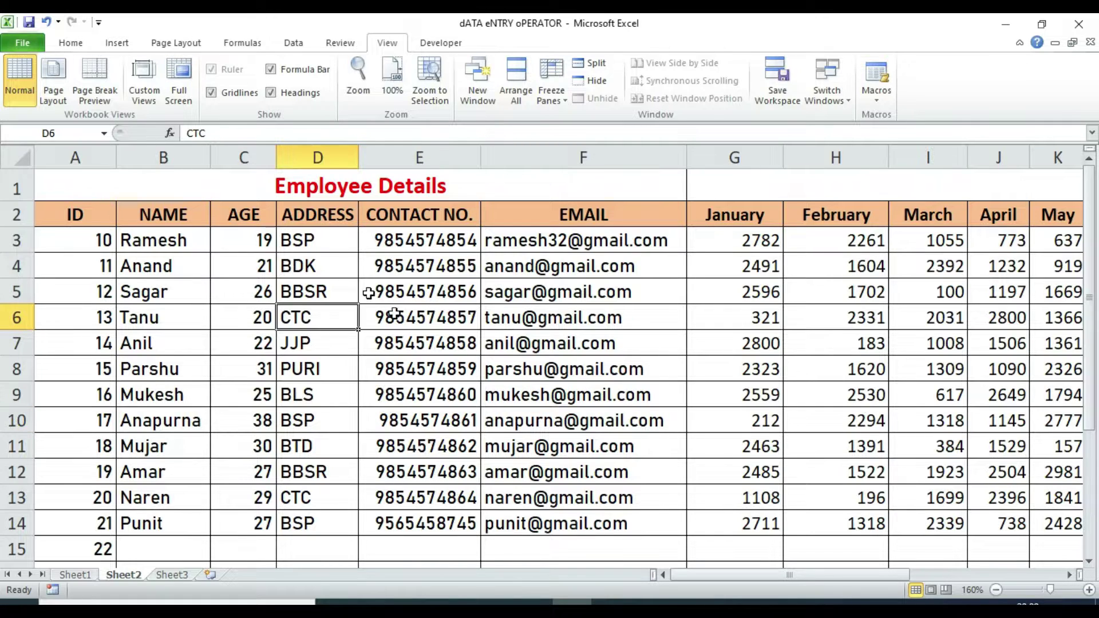
click(252, 192)
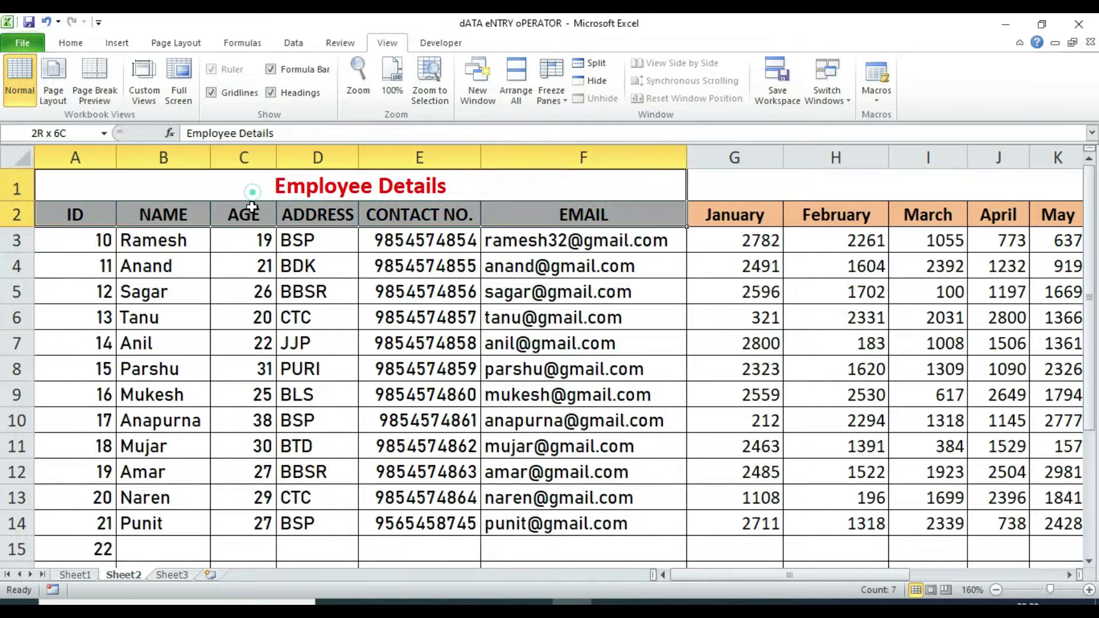
click(368, 316)
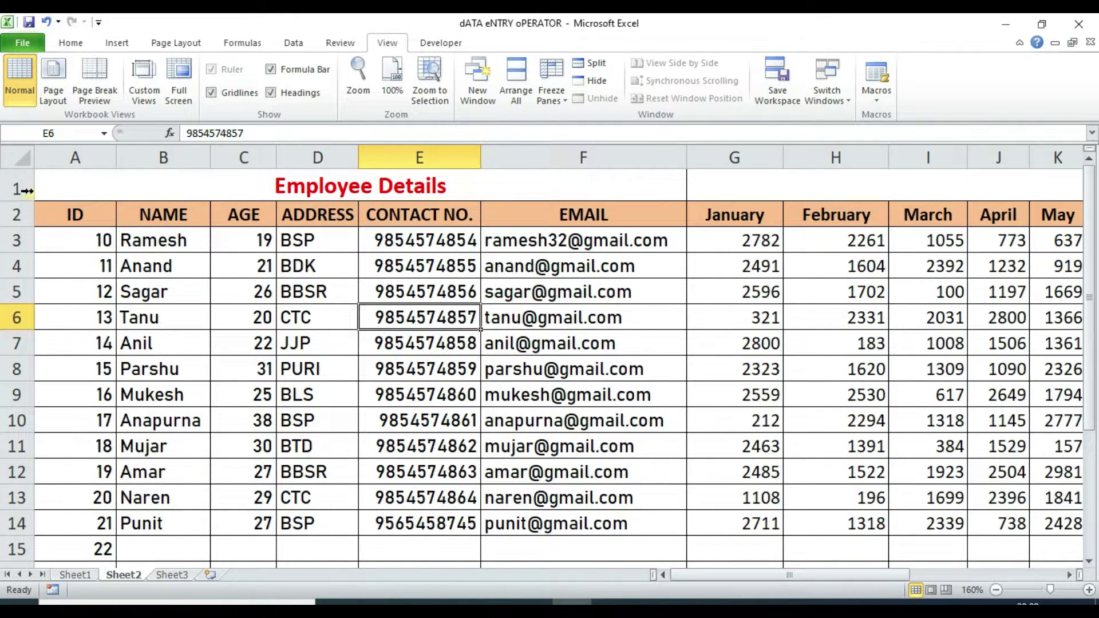
Select the entire row 3, the first employee data row, via its row header.
click(16, 241)
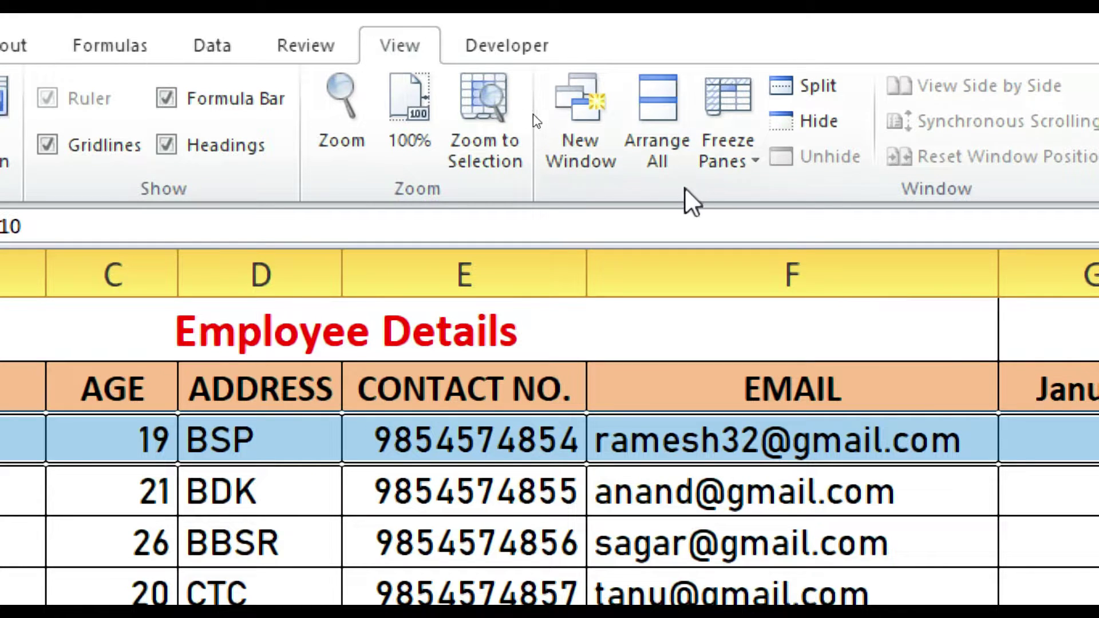
Apply Freeze Panes at row 3 so the title and header rows stay locked.
click(732, 151)
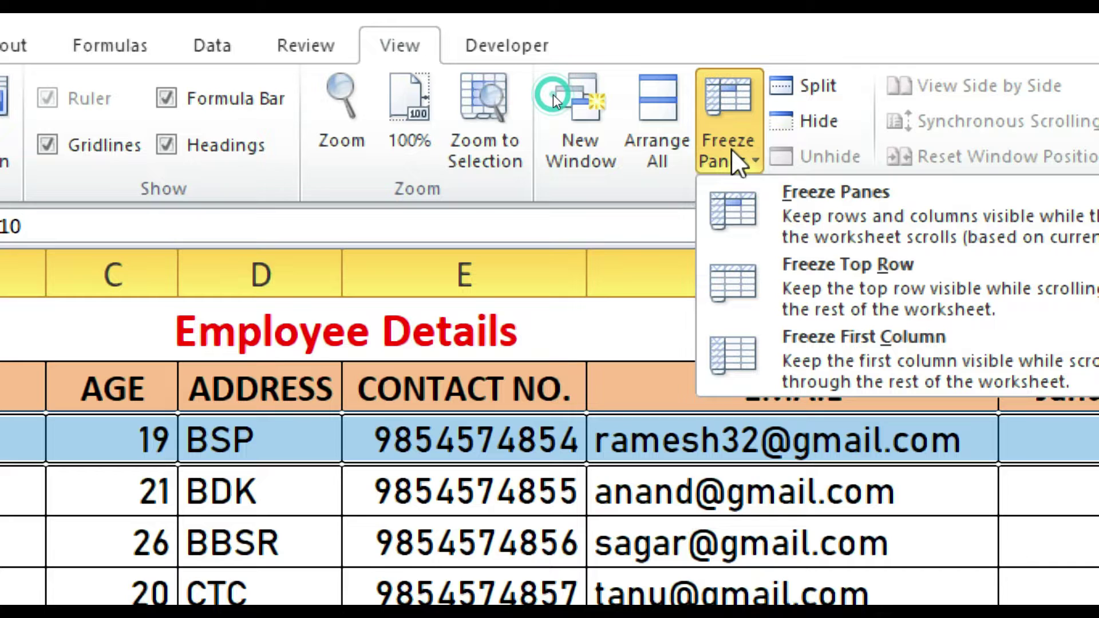
click(796, 209)
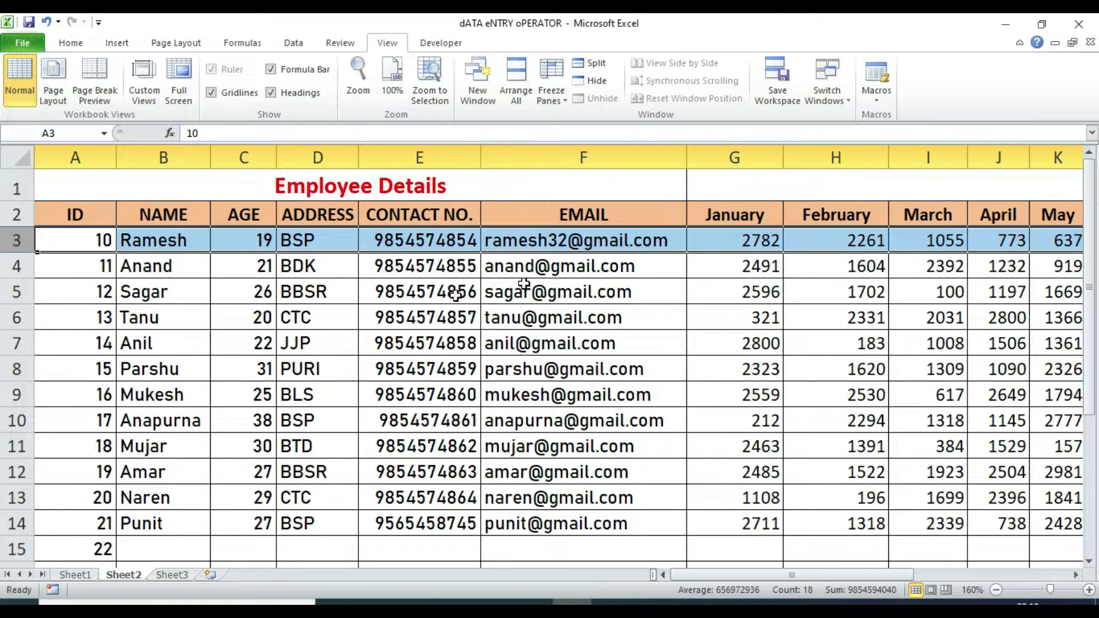
click(354, 359)
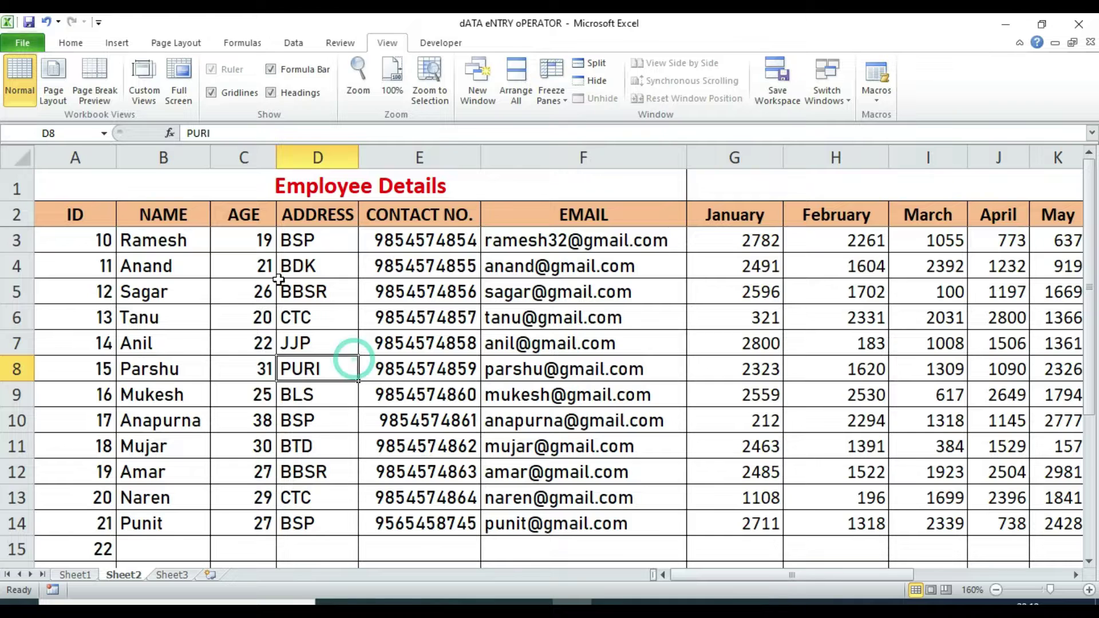
scroll(283, 284, down, 4)
scroll(290, 290, up, 4)
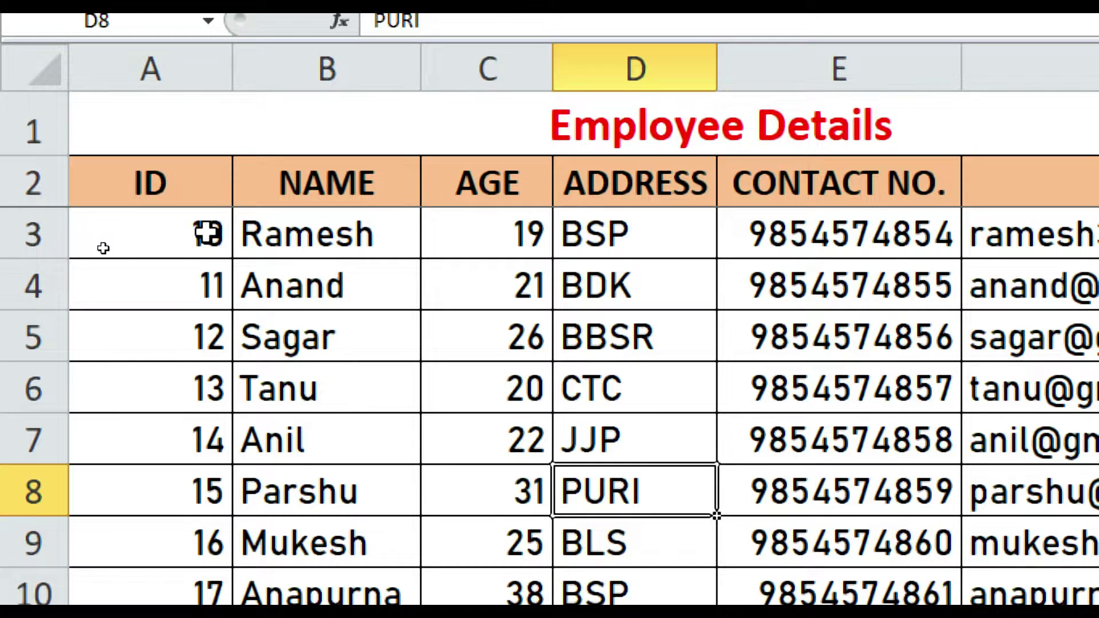
scroll(209, 279, down, 1)
scroll(209, 279, down, 2)
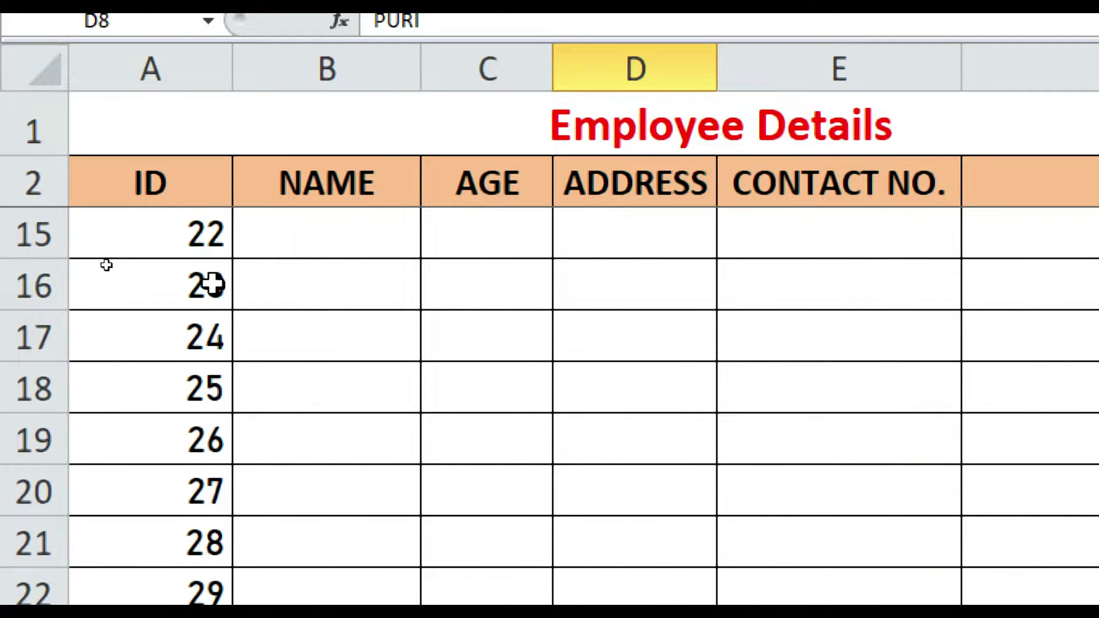
scroll(213, 284, down, 1)
scroll(213, 284, down, 6)
scroll(213, 289, down, 1)
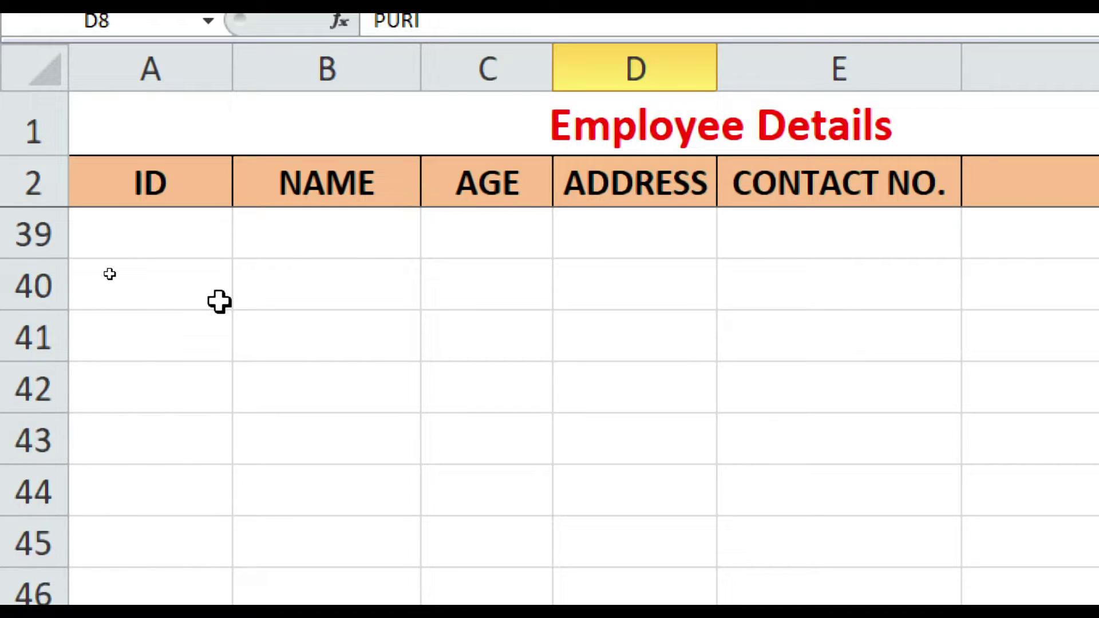
scroll(218, 299, up, 5)
scroll(218, 299, up, 2)
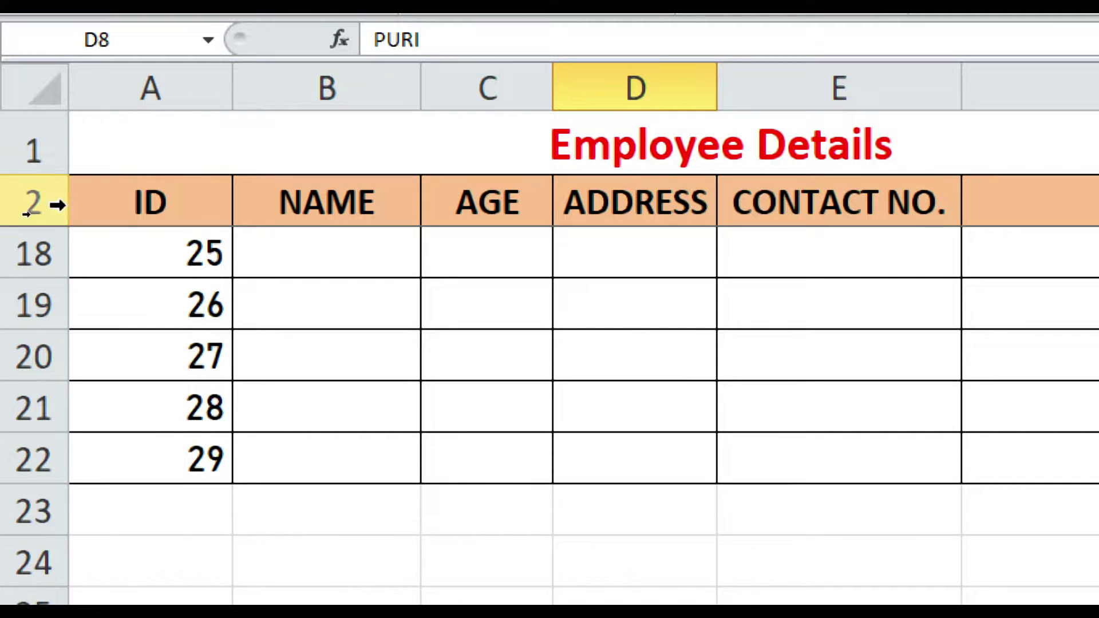
scroll(368, 332, up, 5)
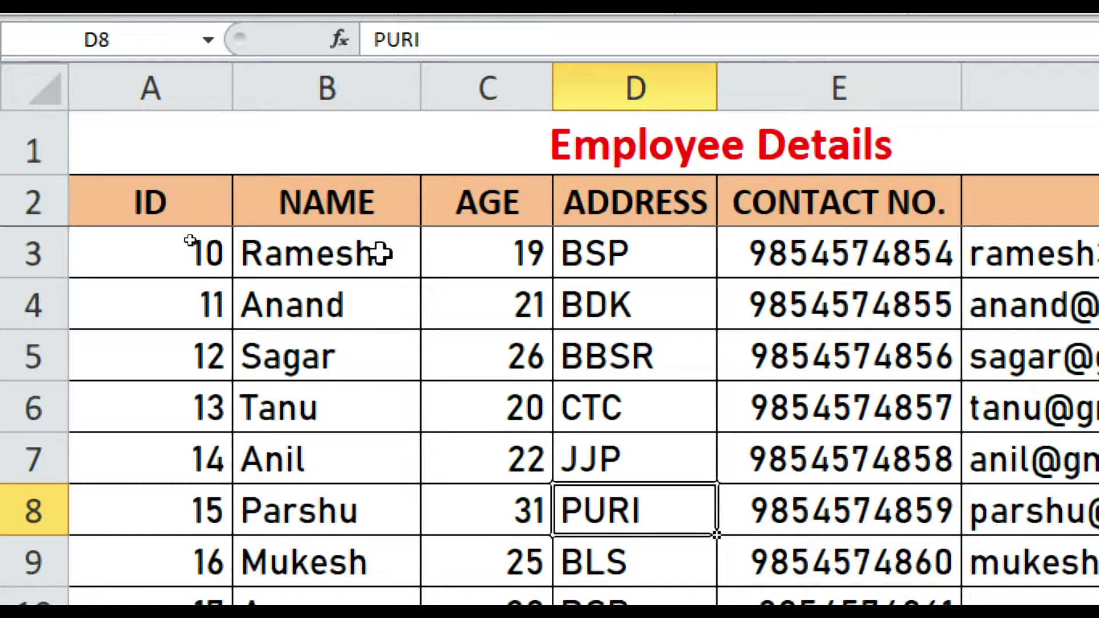
scroll(380, 253, down, 1)
scroll(383, 252, down, 4)
scroll(384, 258, up, 1)
Fill B15 through E15 for ID 22 with the employee's name, age 54, BBSR and a contact number.
scroll(385, 261, up, 1)
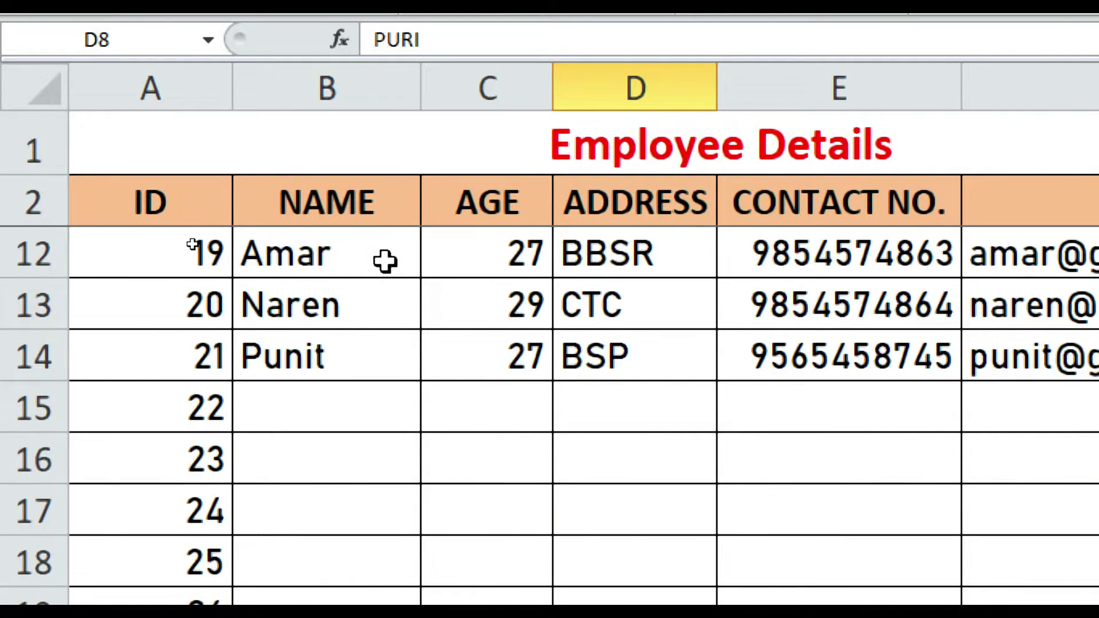
click(280, 418)
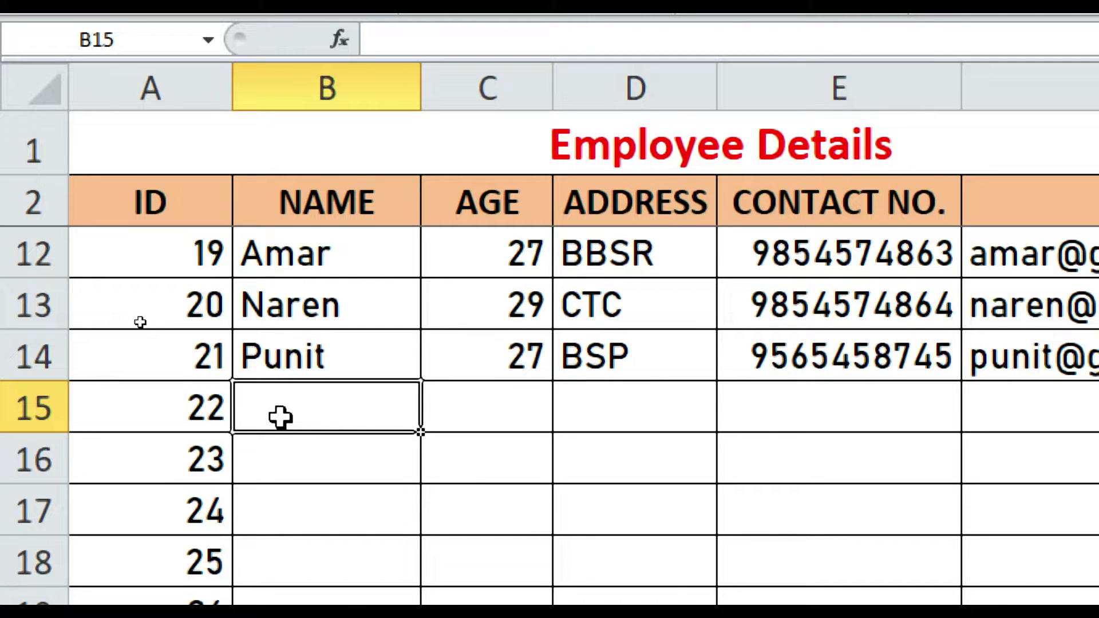
text(Amri)
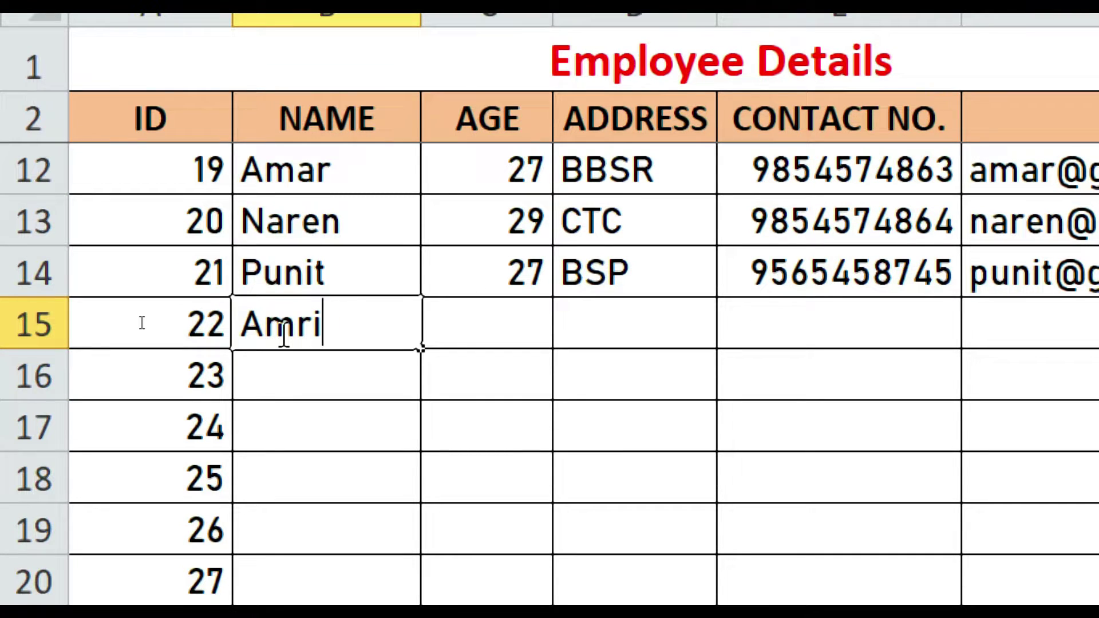
text(t)
key(Tab)
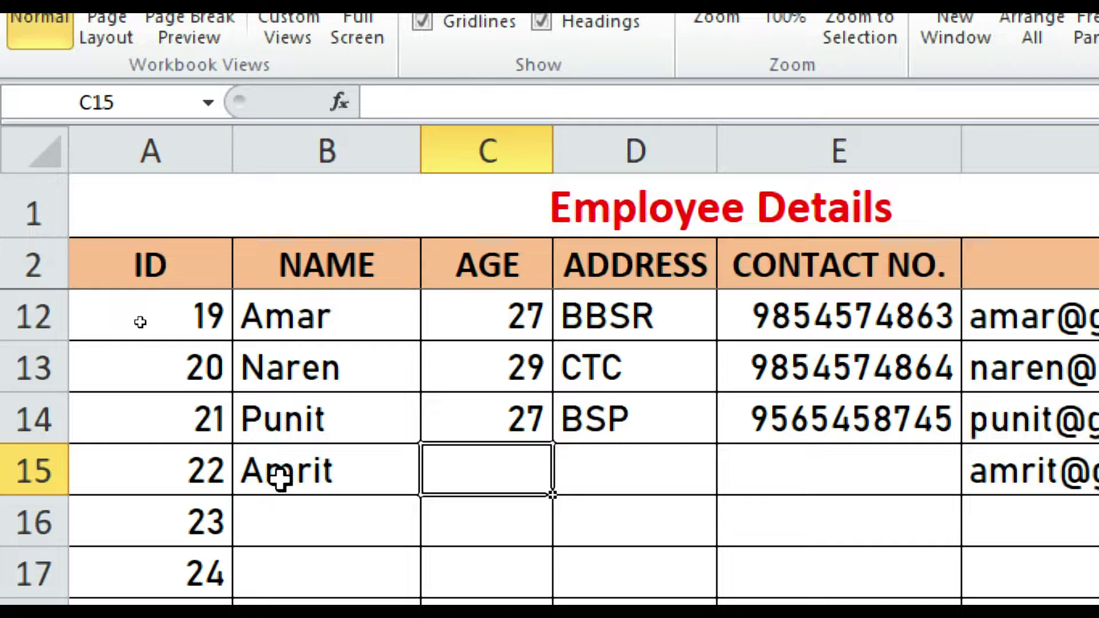
text(54)
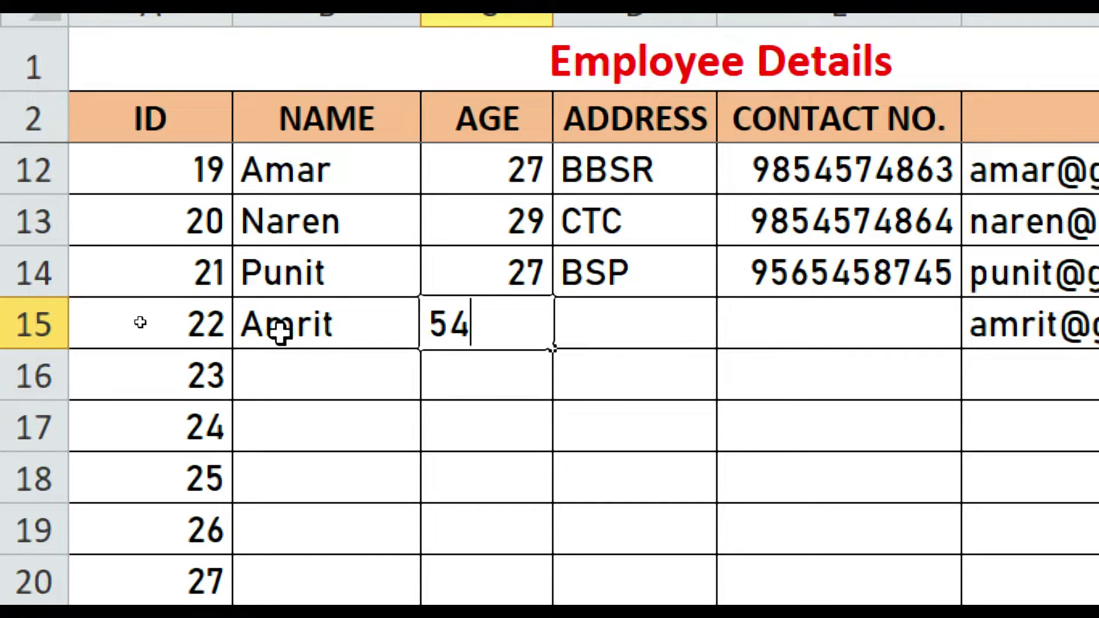
key(Tab)
text(BBs)
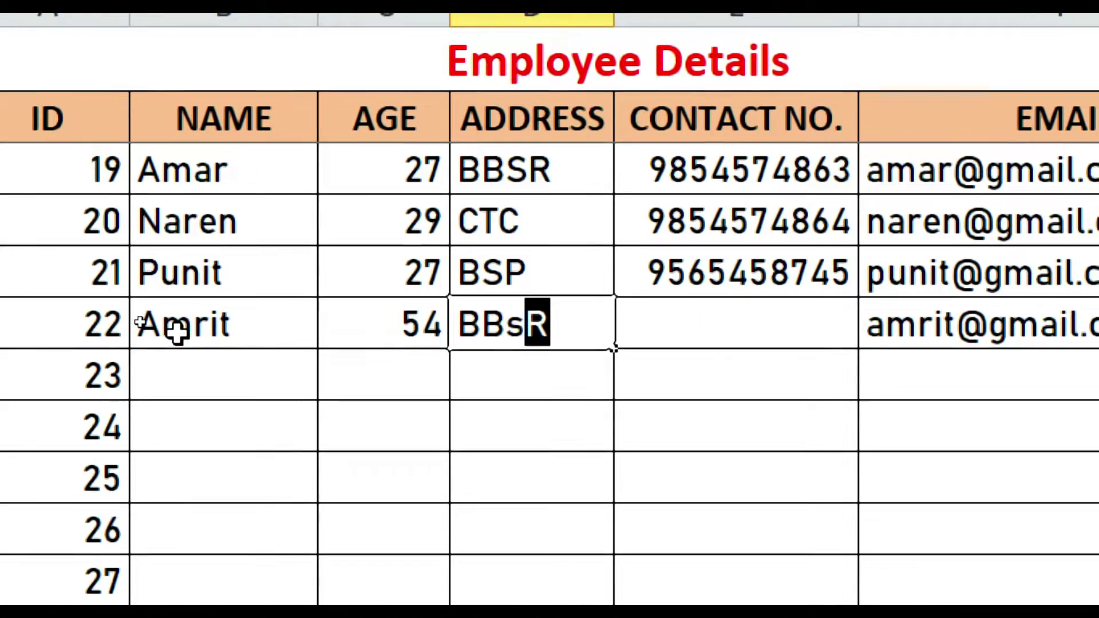
key(Tab)
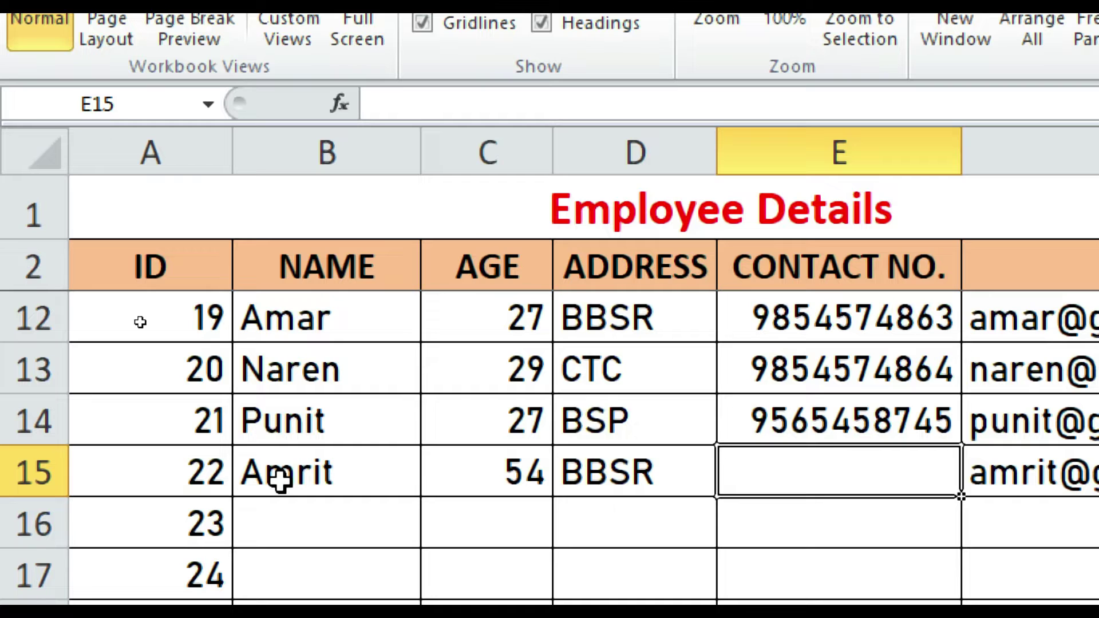
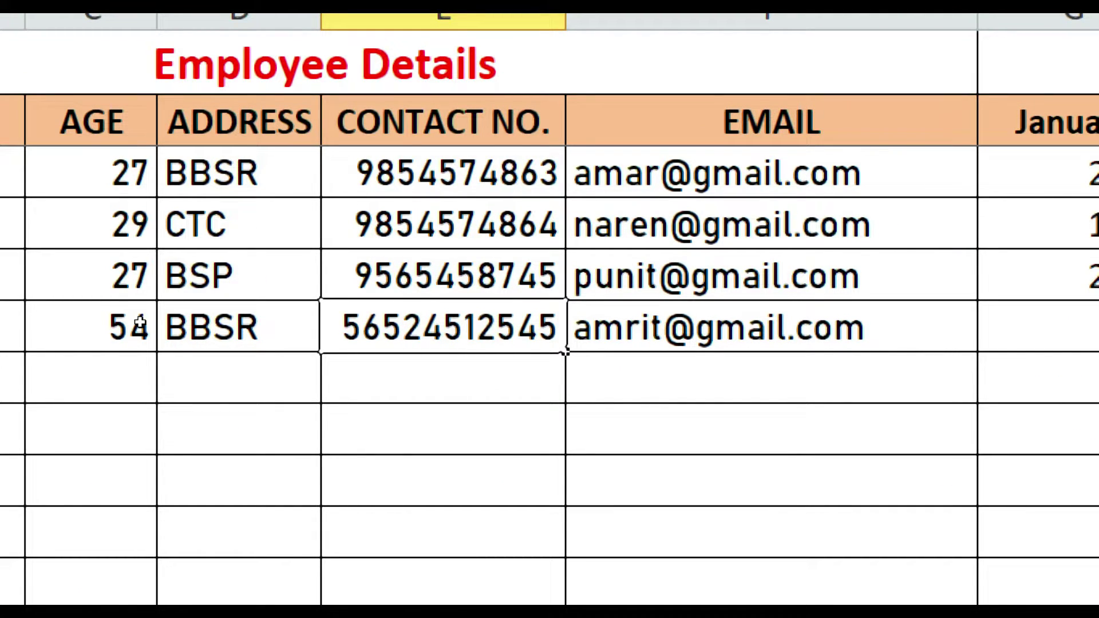
key(Return)
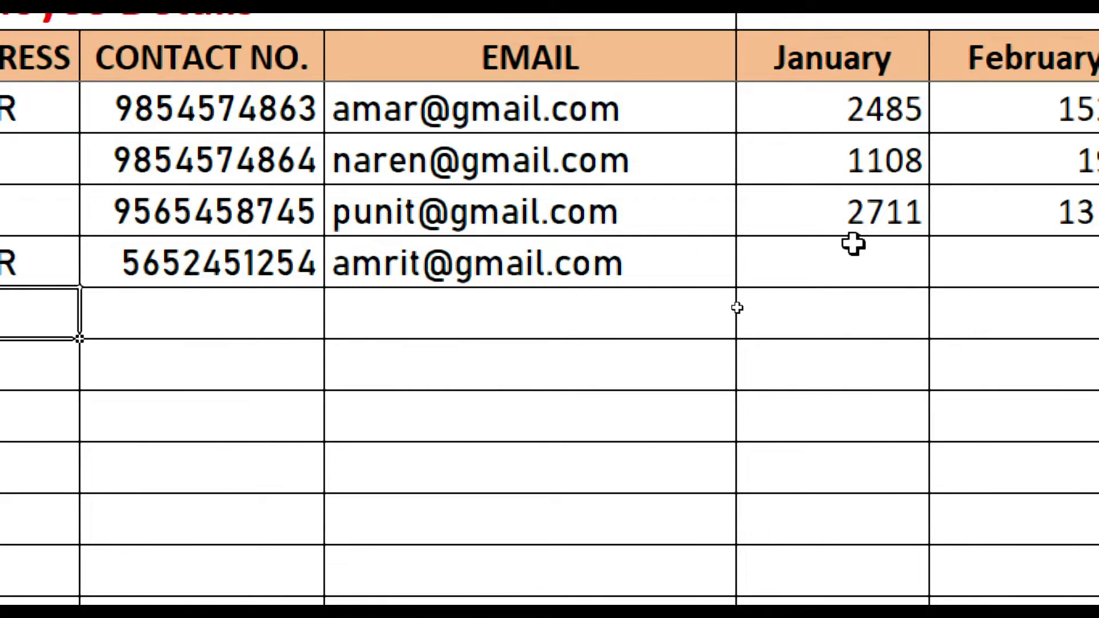
Select the EMAIL and January headers, then the January sales for rows 8 to 14.
mouse_move(853, 244)
mouse_down()
mouse_move(801, 262)
mouse_move(815, 237)
mouse_up()
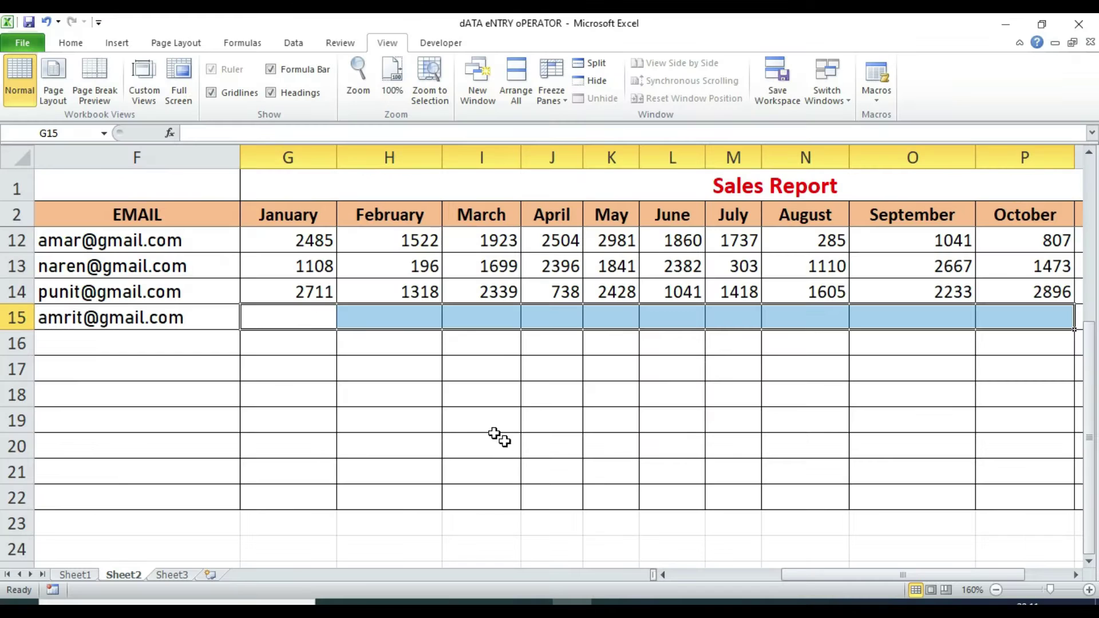
click(478, 435)
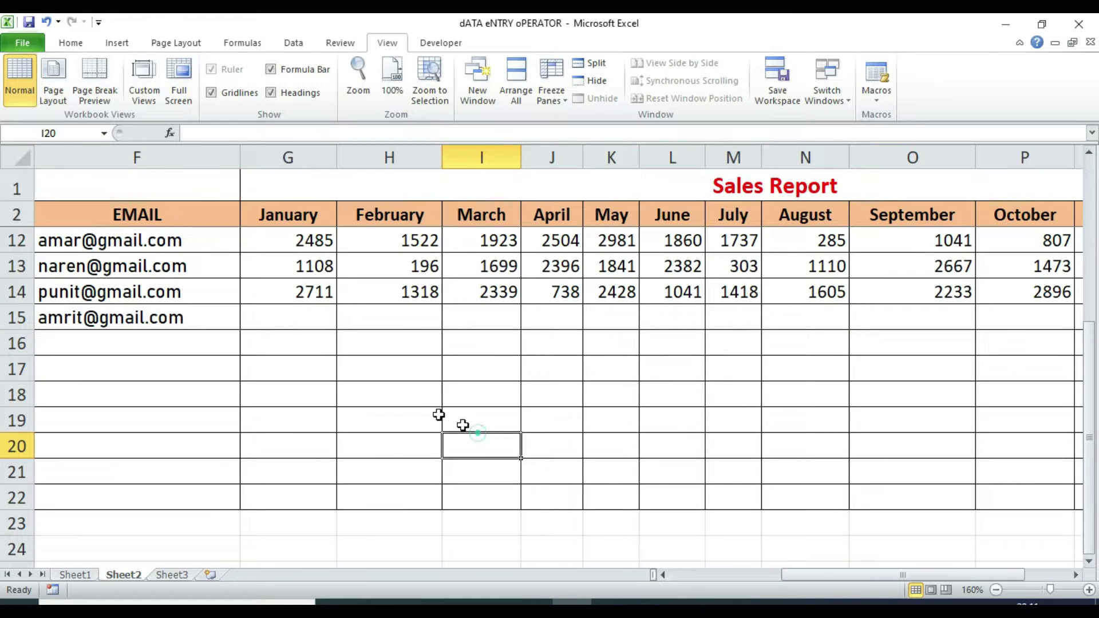
drag(160, 215, 414, 216)
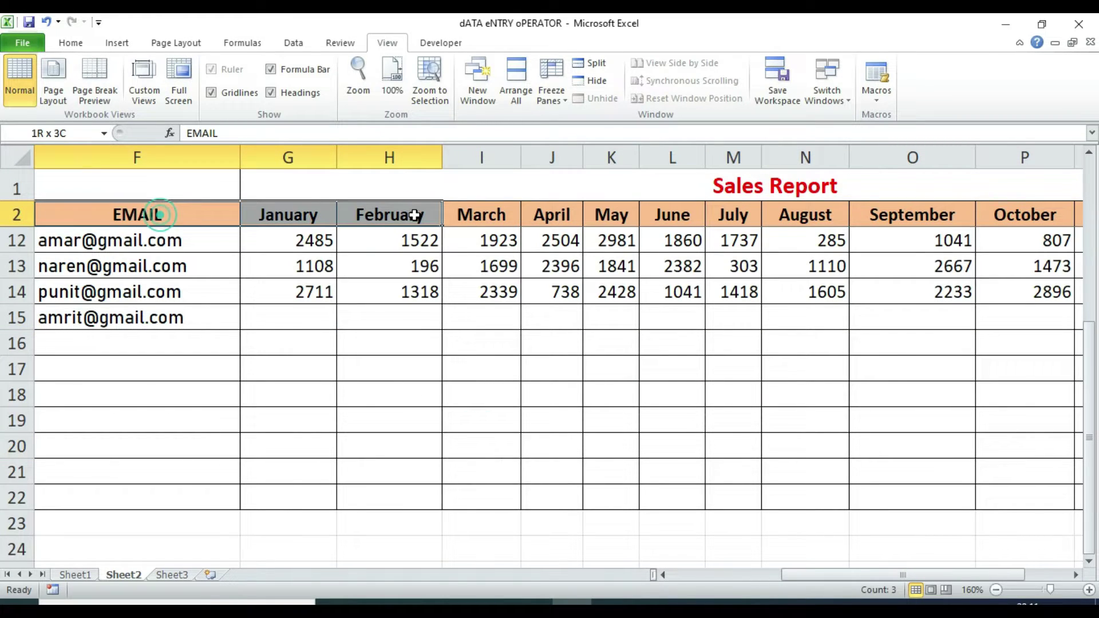
click(191, 195)
drag(192, 194, 191, 191)
click(278, 215)
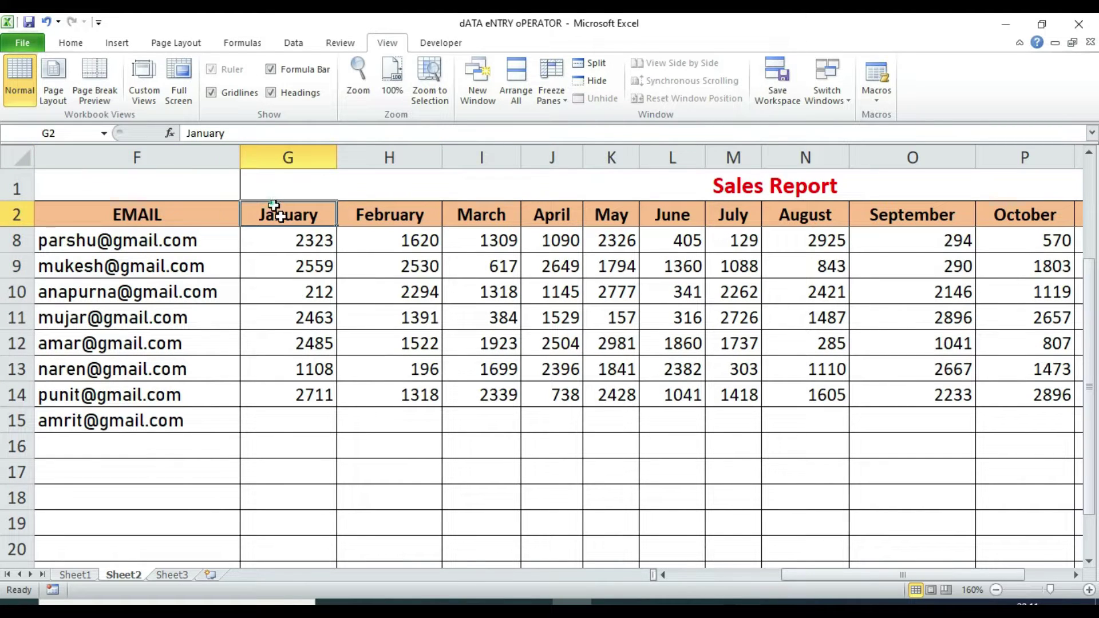
drag(287, 245, 298, 384)
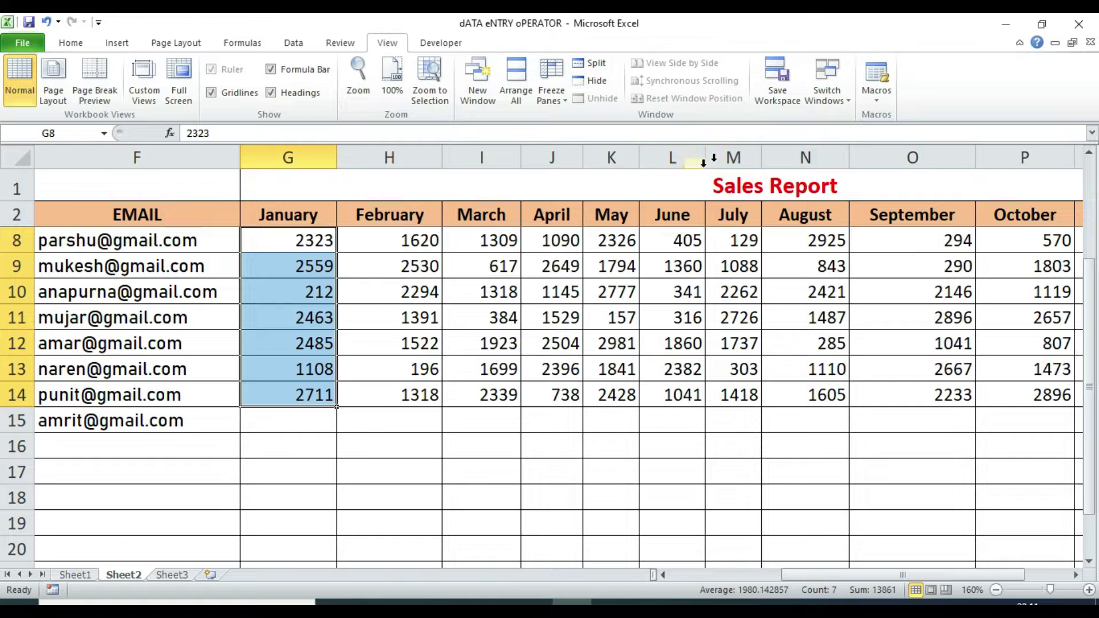
Unfreeze all rows and columns and scroll back toward column A.
click(558, 100)
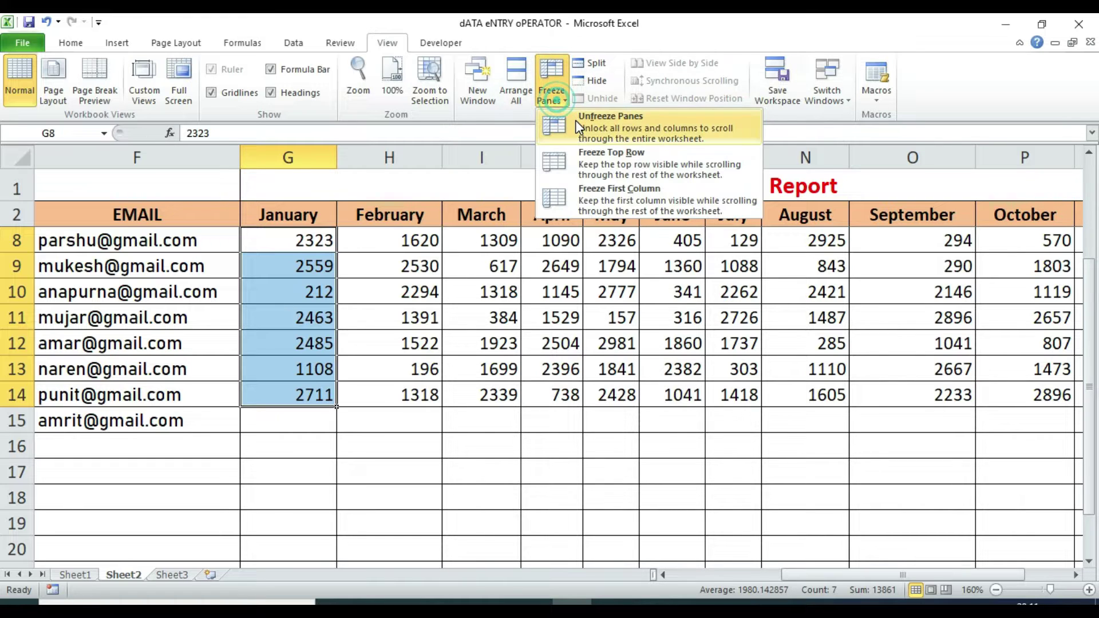
click(575, 120)
click(360, 284)
scroll(361, 285, down, 6)
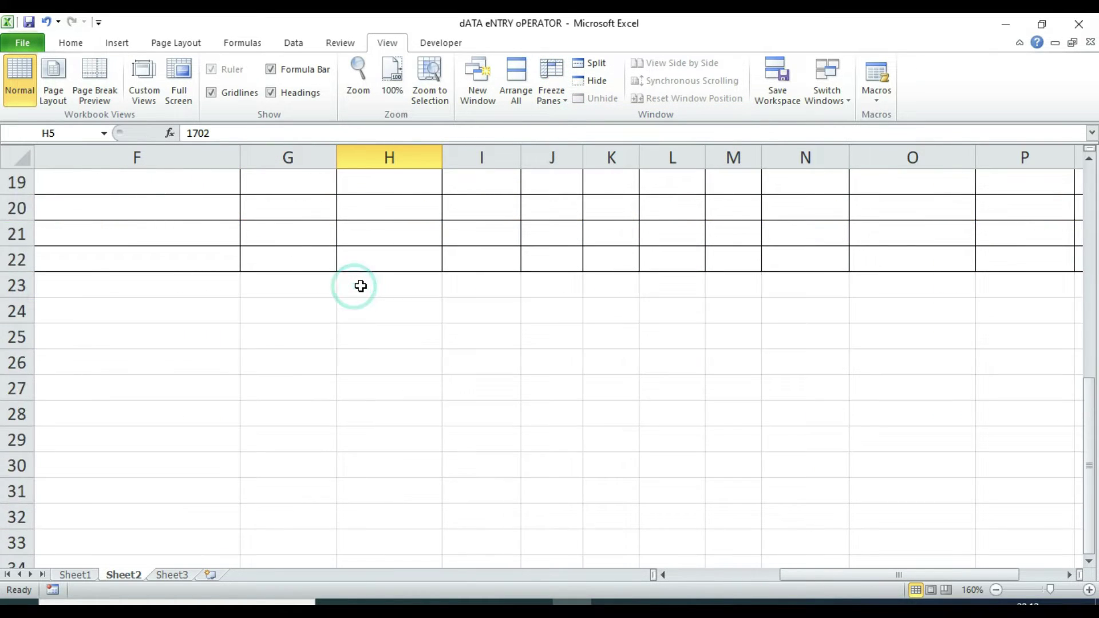
scroll(361, 286, up, 6)
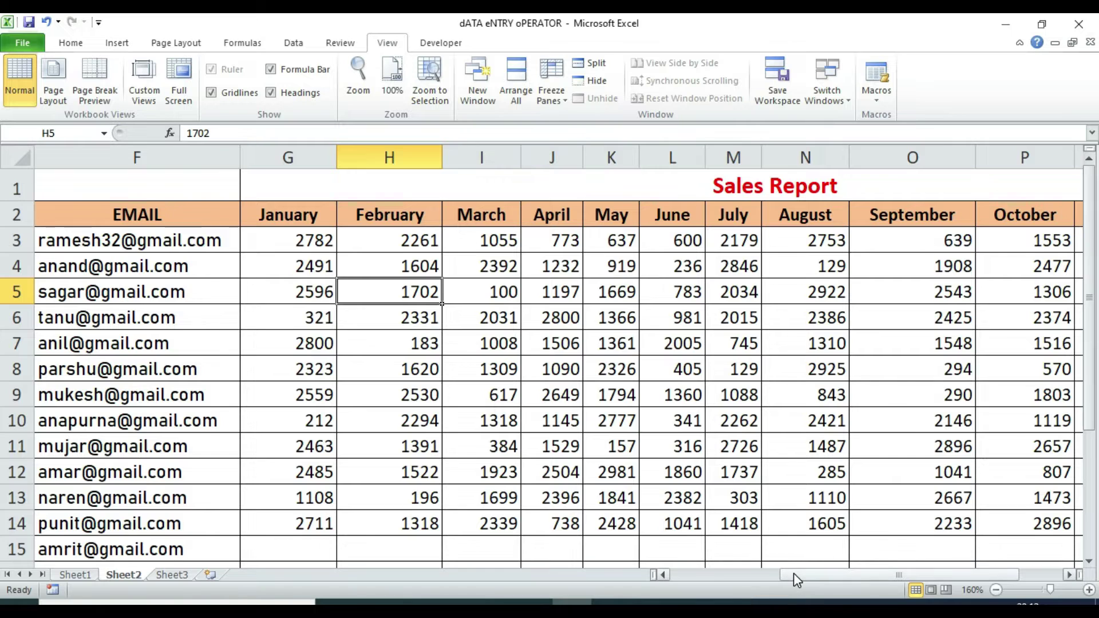
drag(793, 572, 683, 573)
Select the ID, NAME and AGE headings in turn, then the whole AGE column C.
click(321, 315)
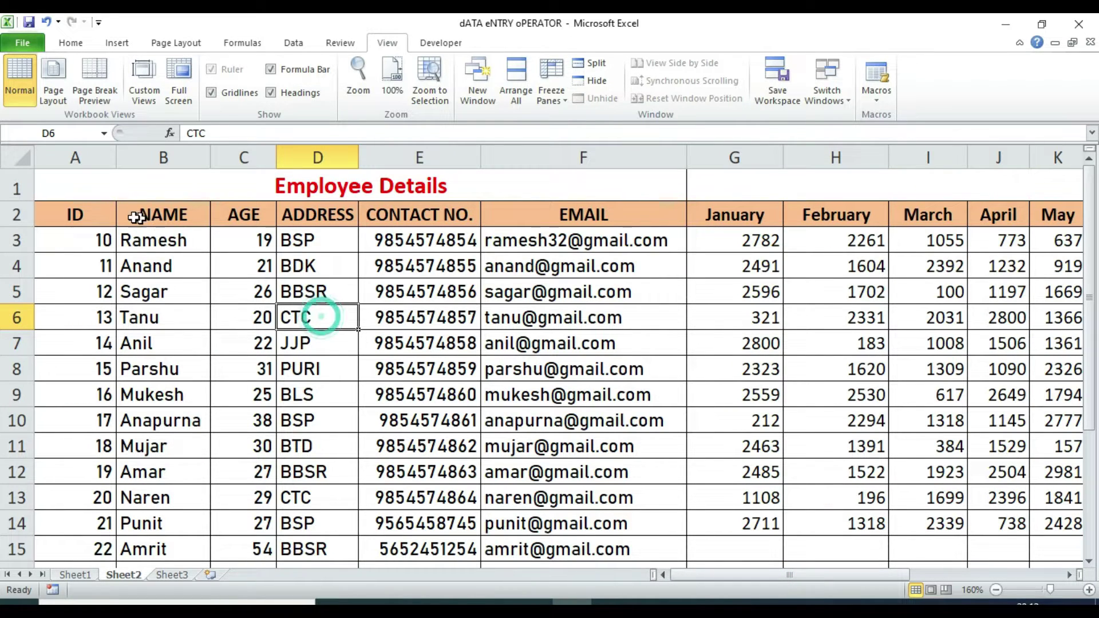
click(100, 214)
click(146, 214)
click(231, 214)
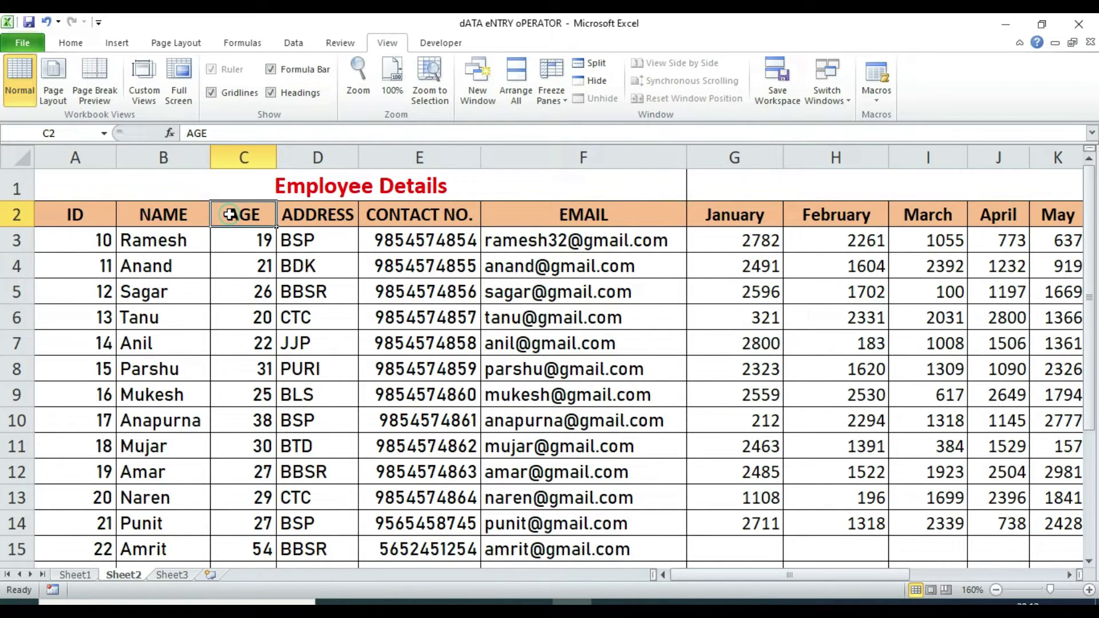
click(106, 212)
click(151, 213)
drag(256, 216, 435, 215)
click(394, 344)
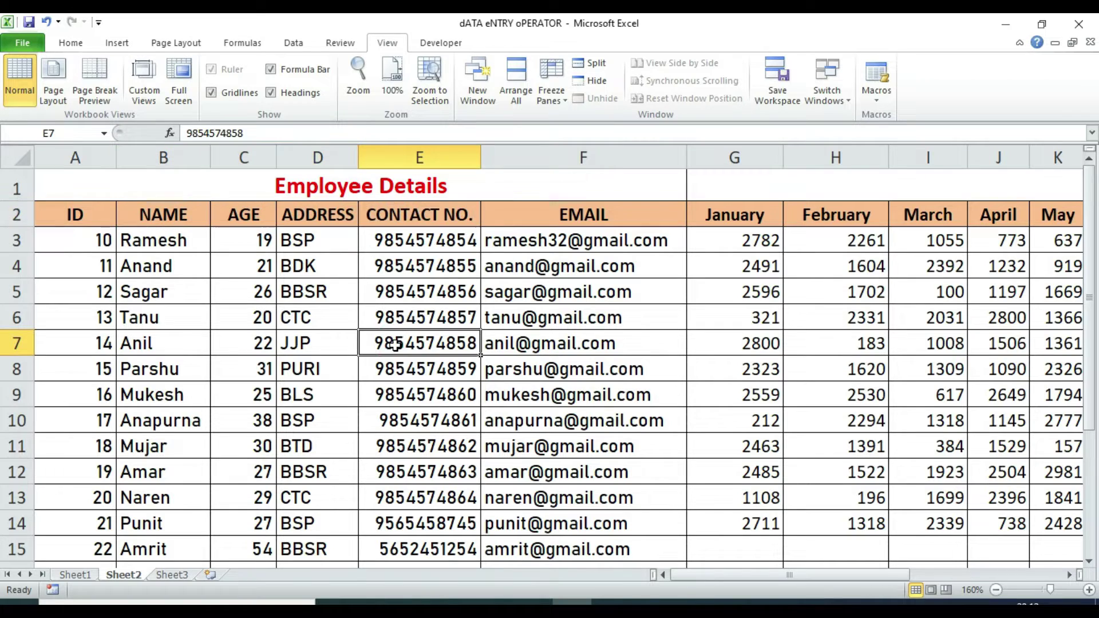
click(242, 160)
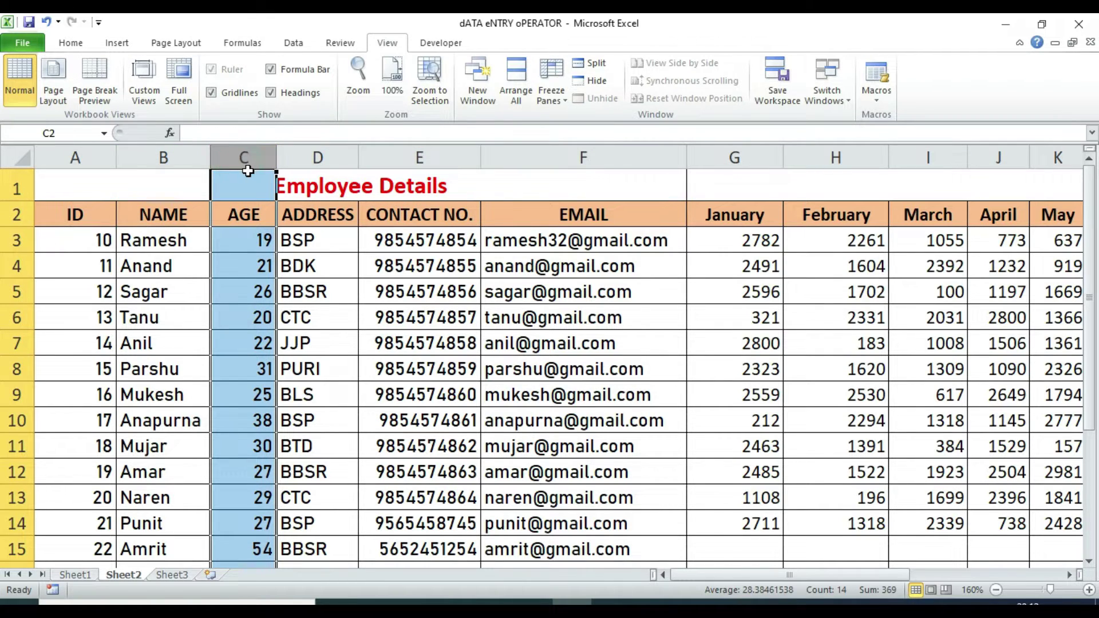
click(94, 215)
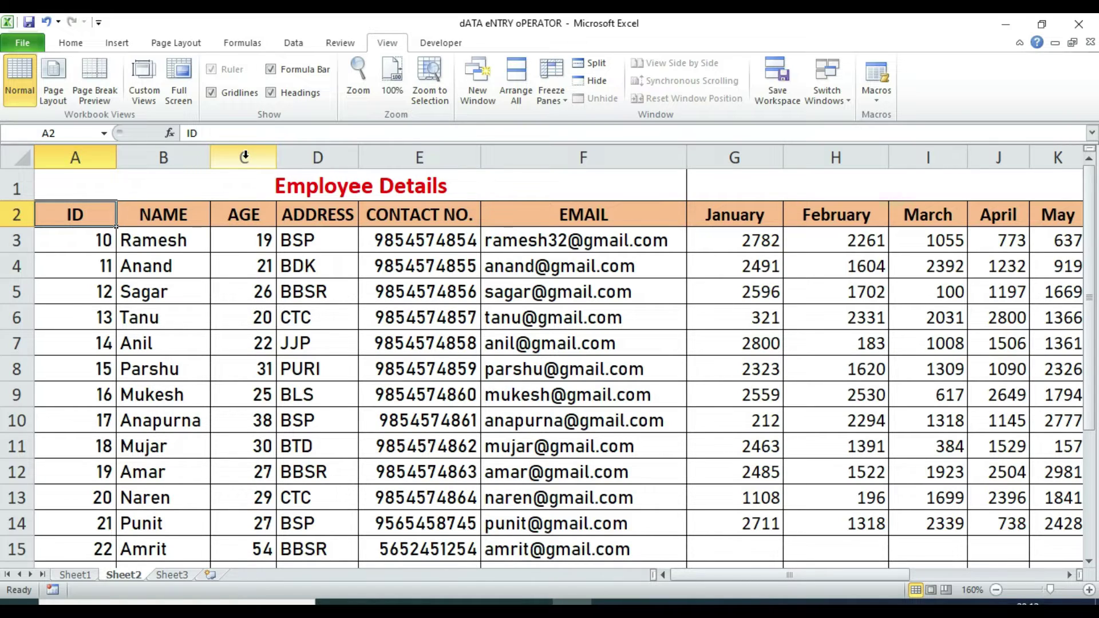
With column C selected, freeze panes so ID and NAME stay fixed during sideways scrolling.
click(245, 156)
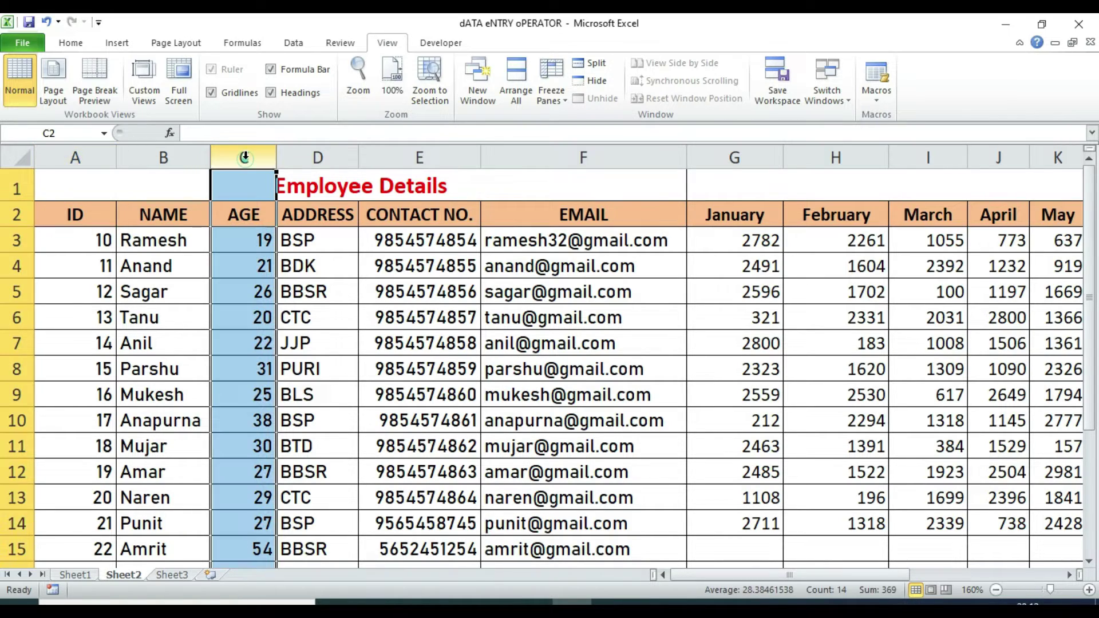
click(550, 100)
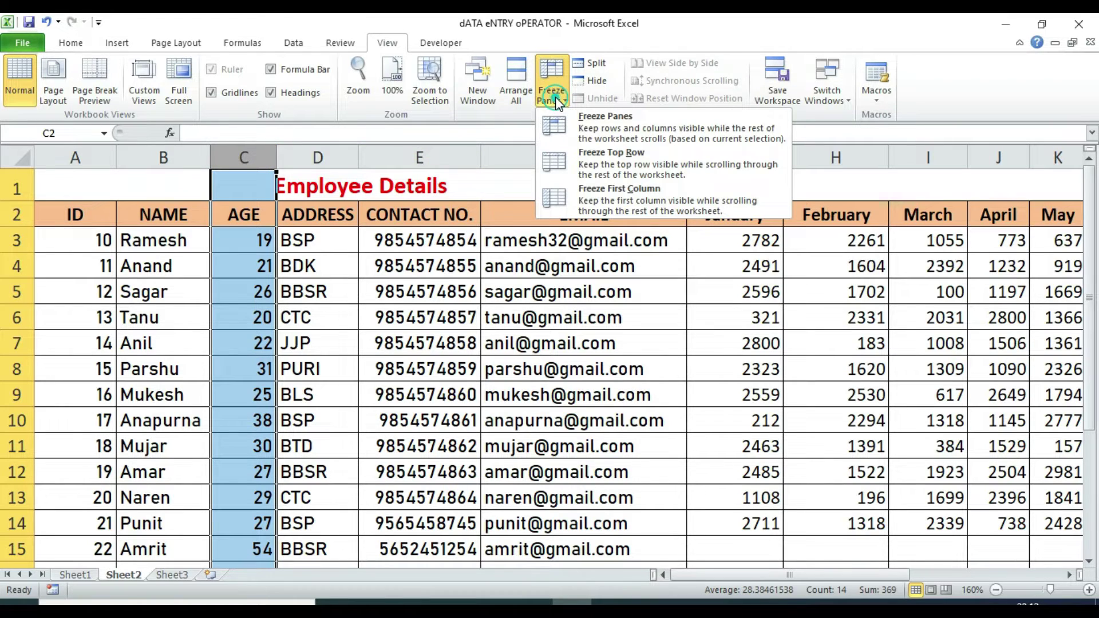
click(574, 138)
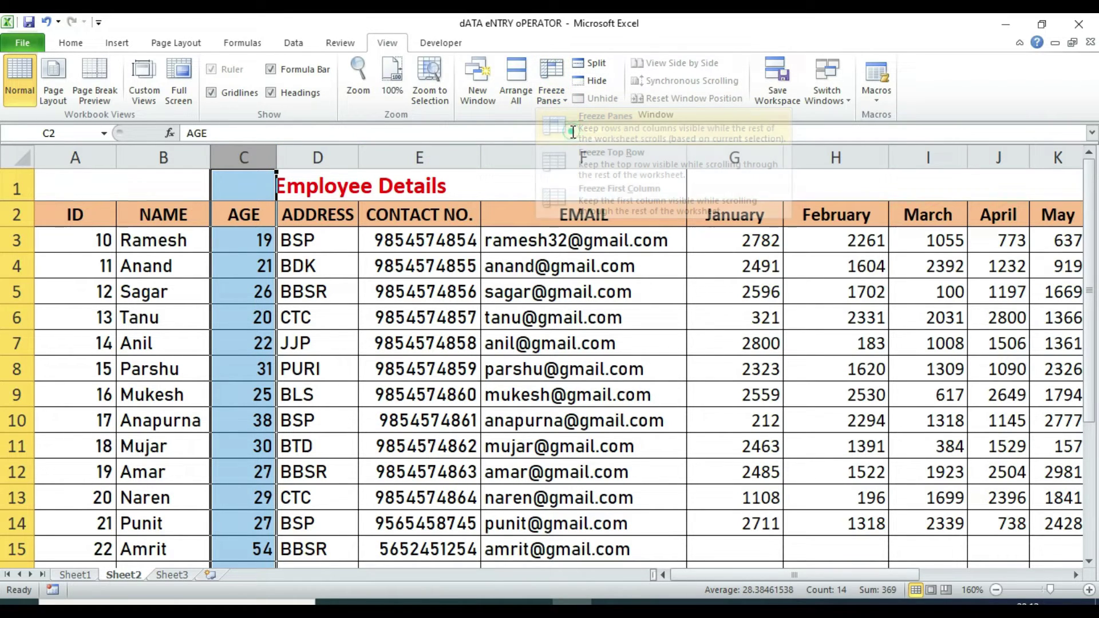
click(365, 350)
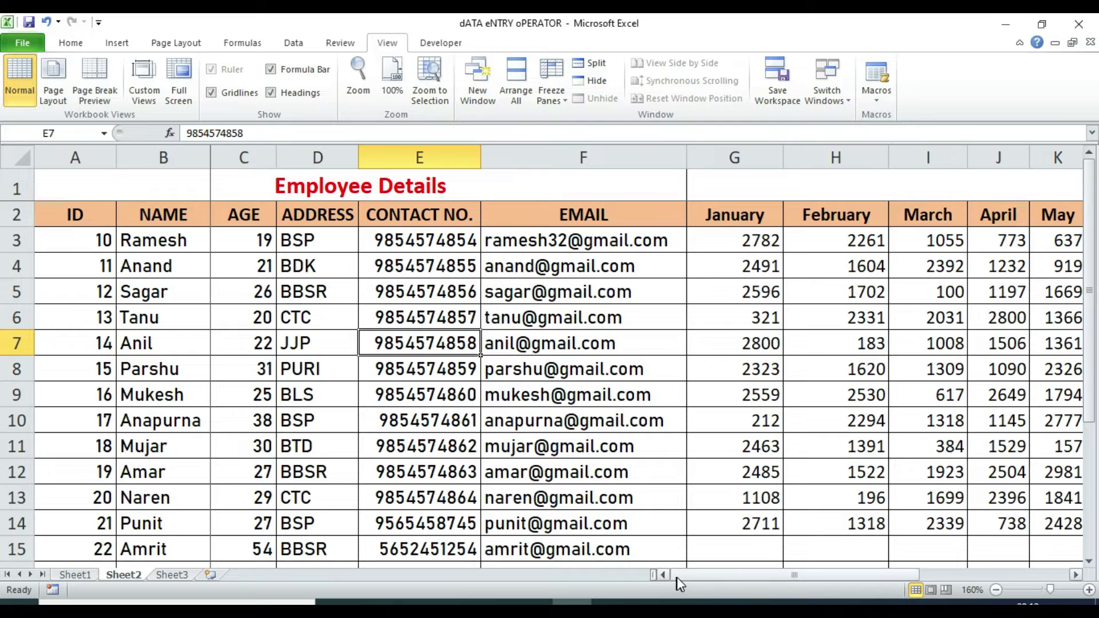
mouse_move(684, 576)
mouse_down()
mouse_move(677, 594)
mouse_move(821, 598)
mouse_move(672, 598)
mouse_up()
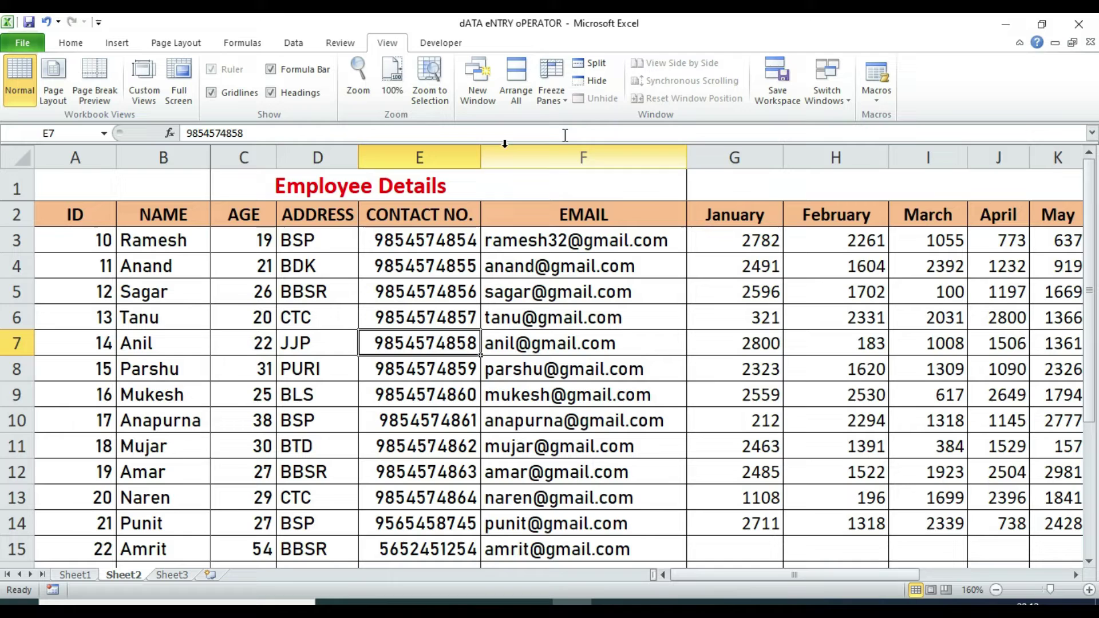
Unfreeze the ID and NAME columns, then bring the Freeze Panes options back up.
click(548, 97)
click(455, 338)
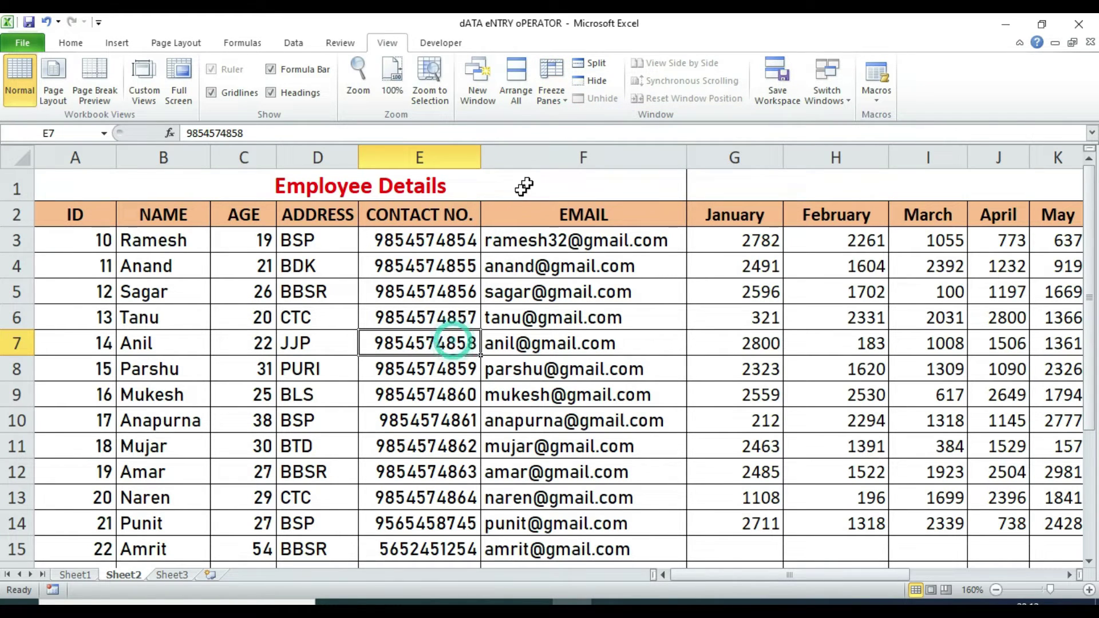
click(550, 98)
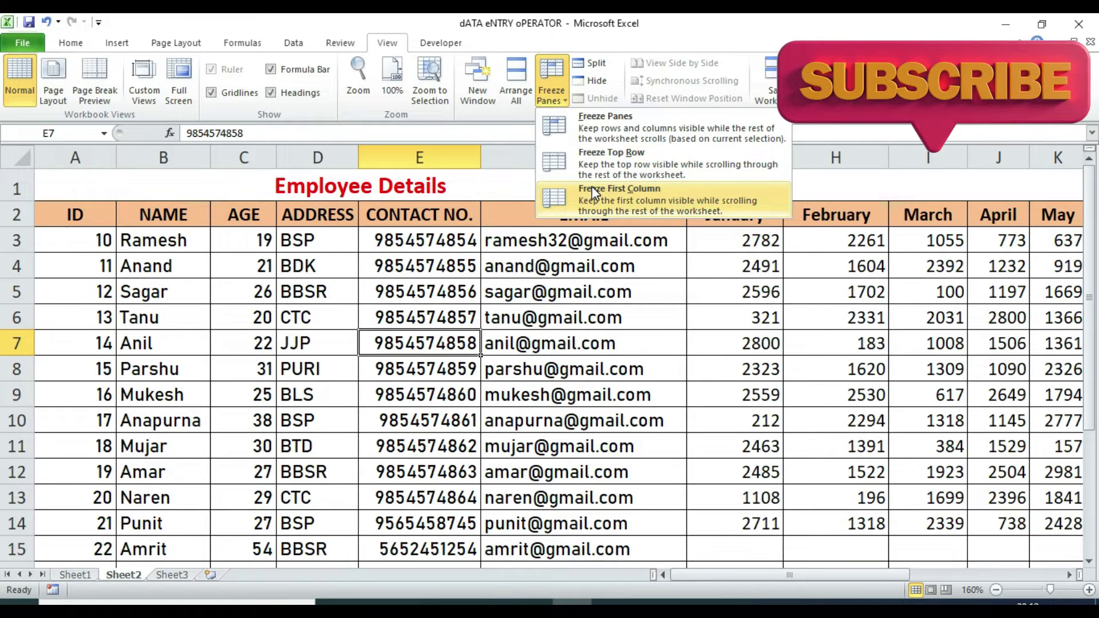
click(597, 162)
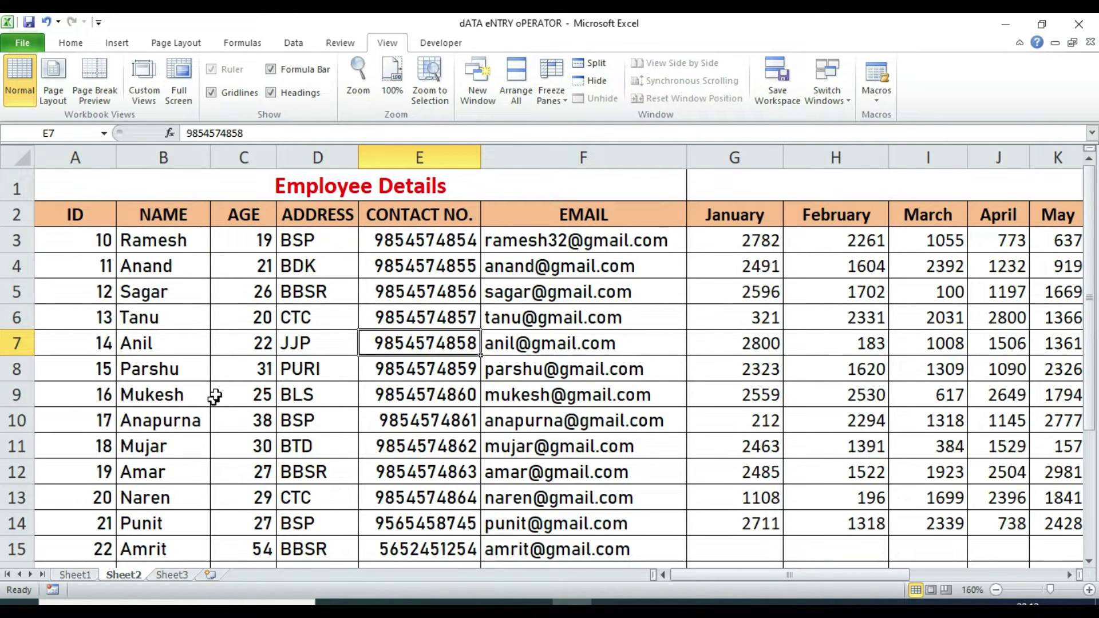
click(551, 93)
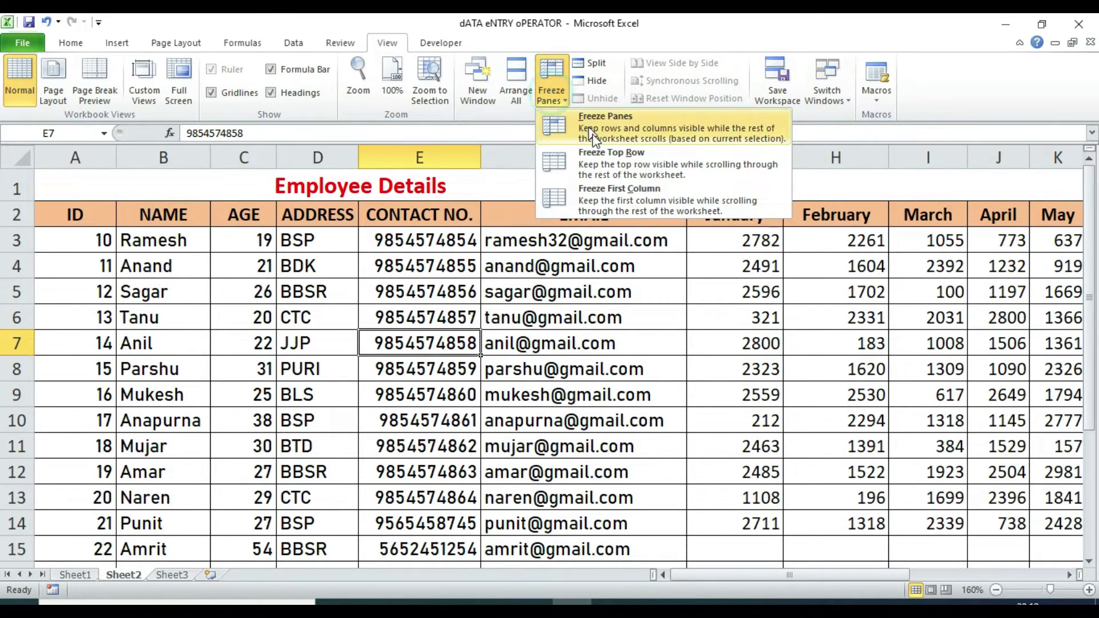
Freeze only the top row, scroll up and down to test it, then unfreeze.
click(594, 153)
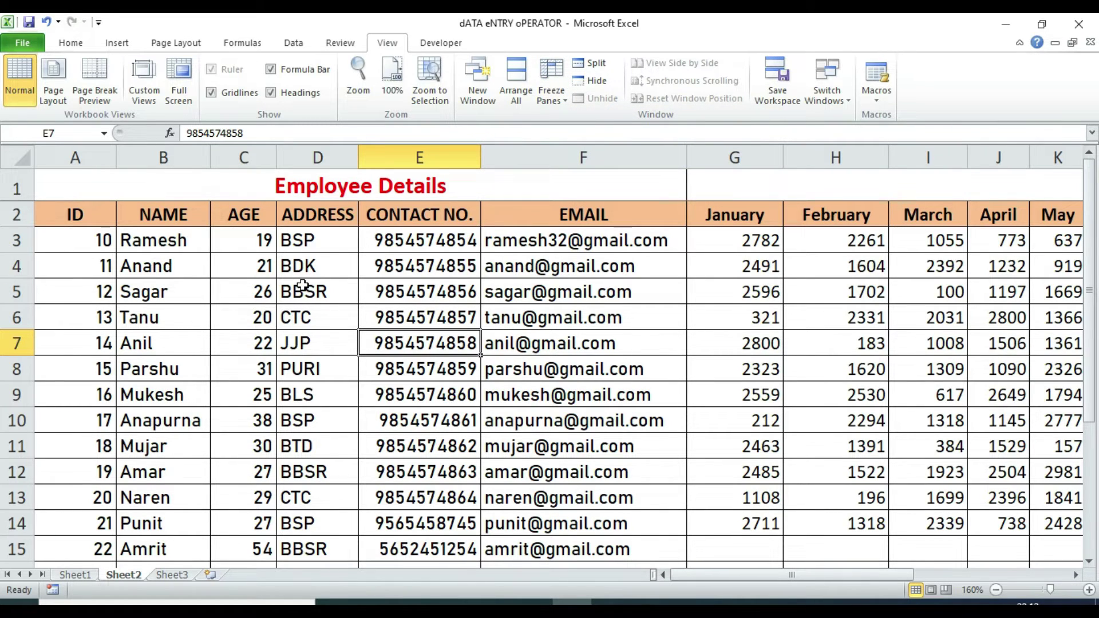
scroll(303, 284, down, 1)
scroll(312, 306, down, 3)
scroll(309, 302, up, 4)
scroll(310, 300, down, 2)
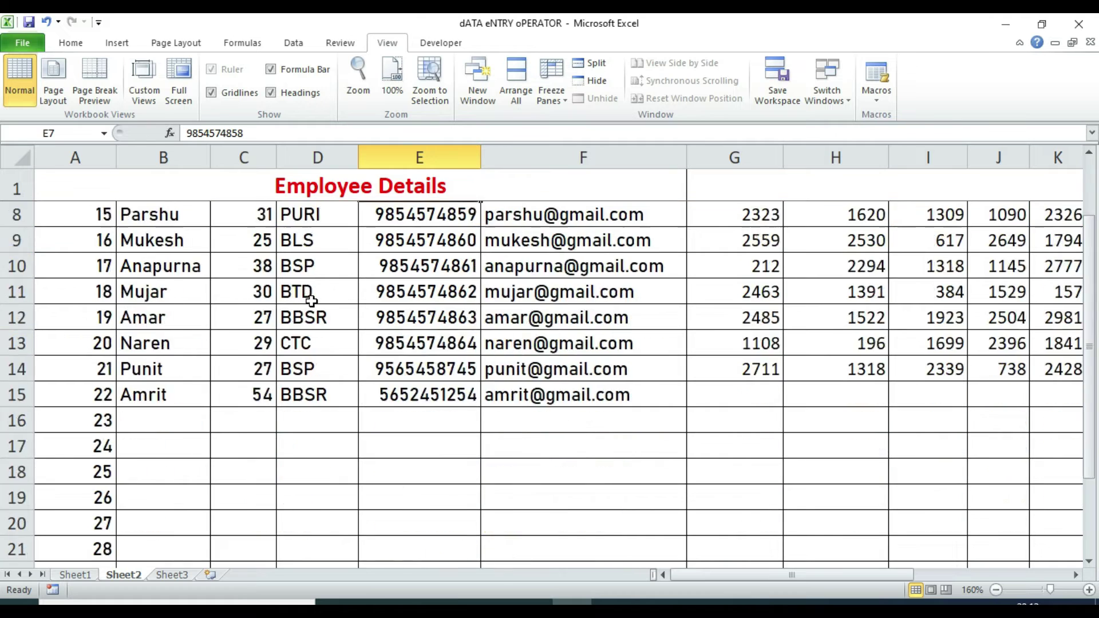
scroll(311, 300, up, 2)
click(565, 95)
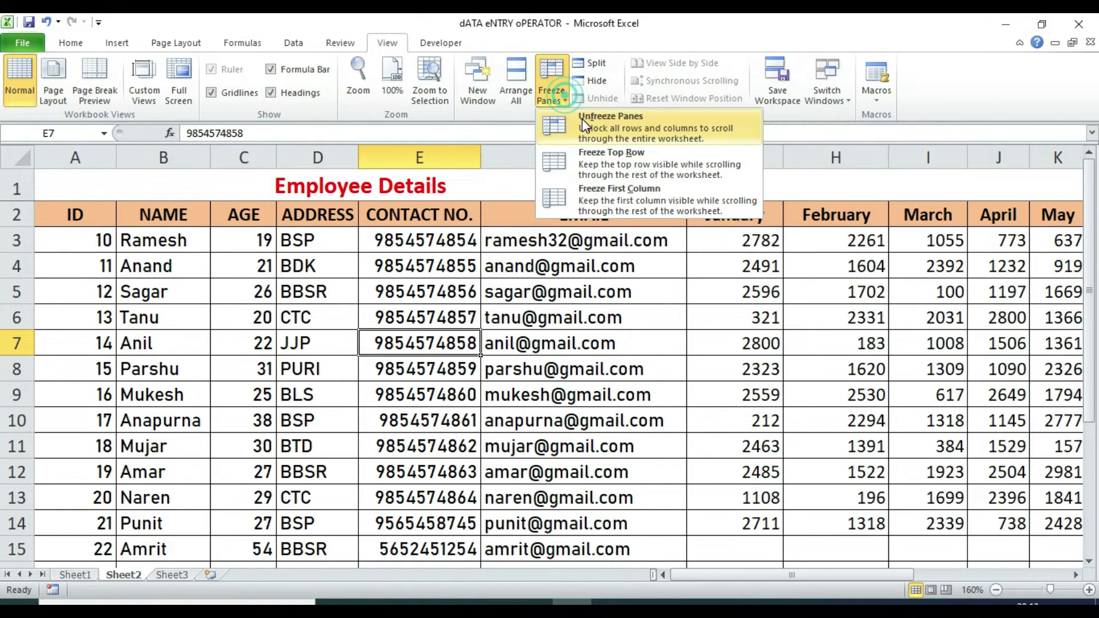
click(581, 116)
Freeze only the first column, scroll sideways to test it, then unfreeze.
click(560, 98)
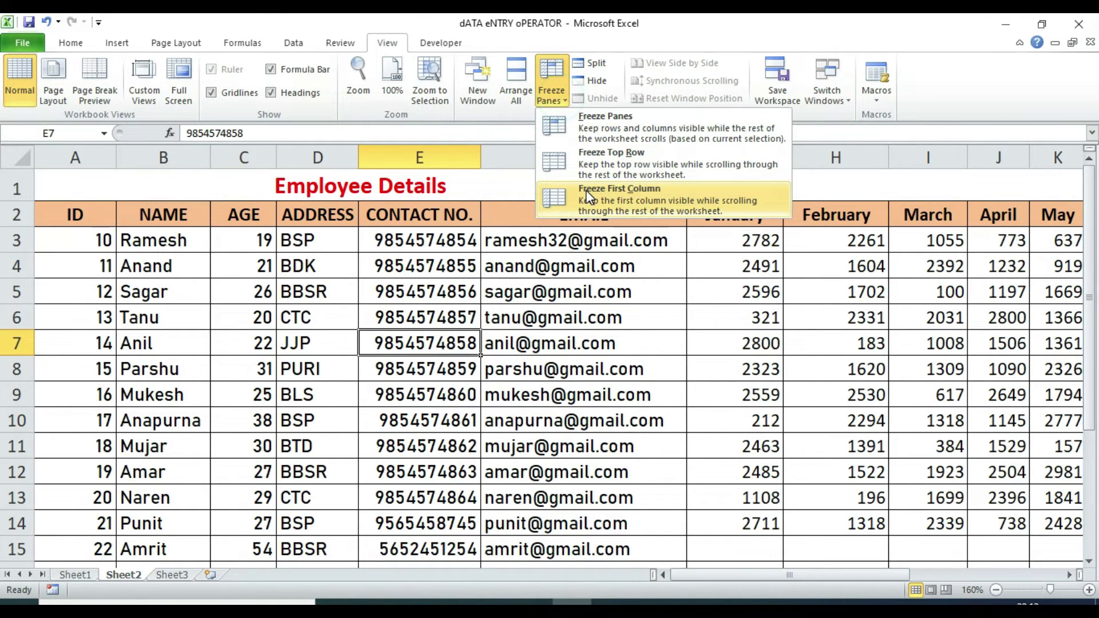
click(586, 191)
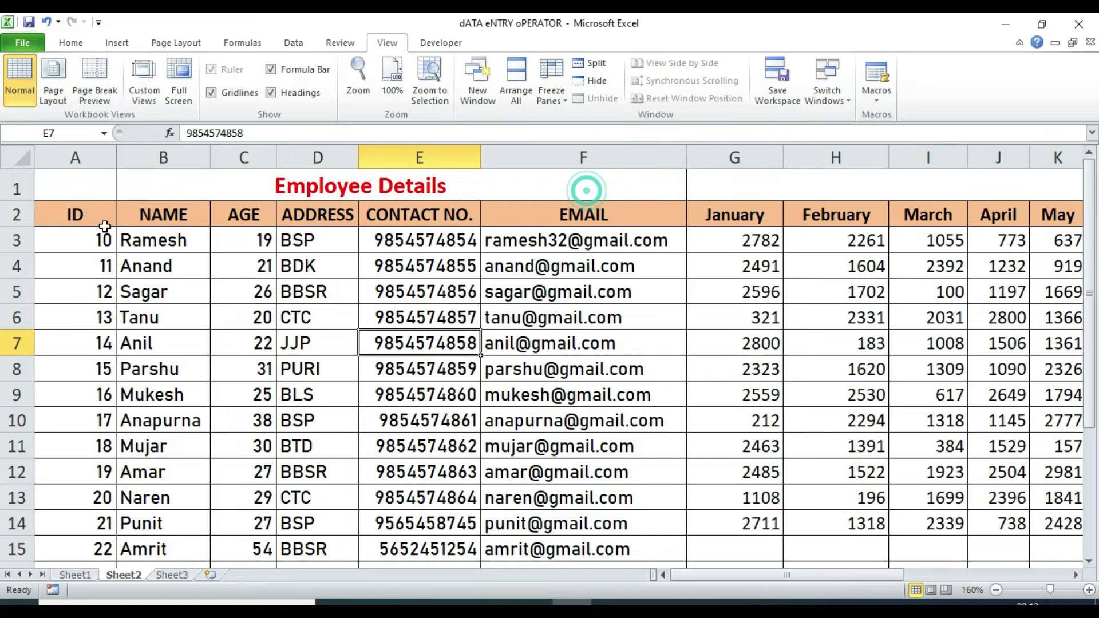
drag(682, 575, 544, 590)
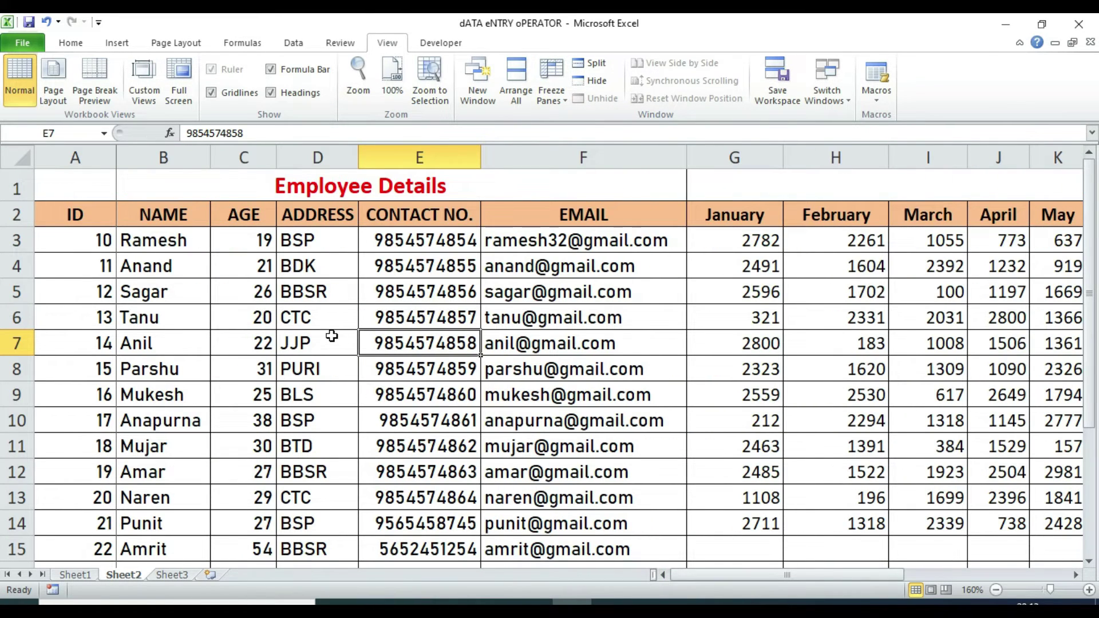
click(550, 100)
click(590, 123)
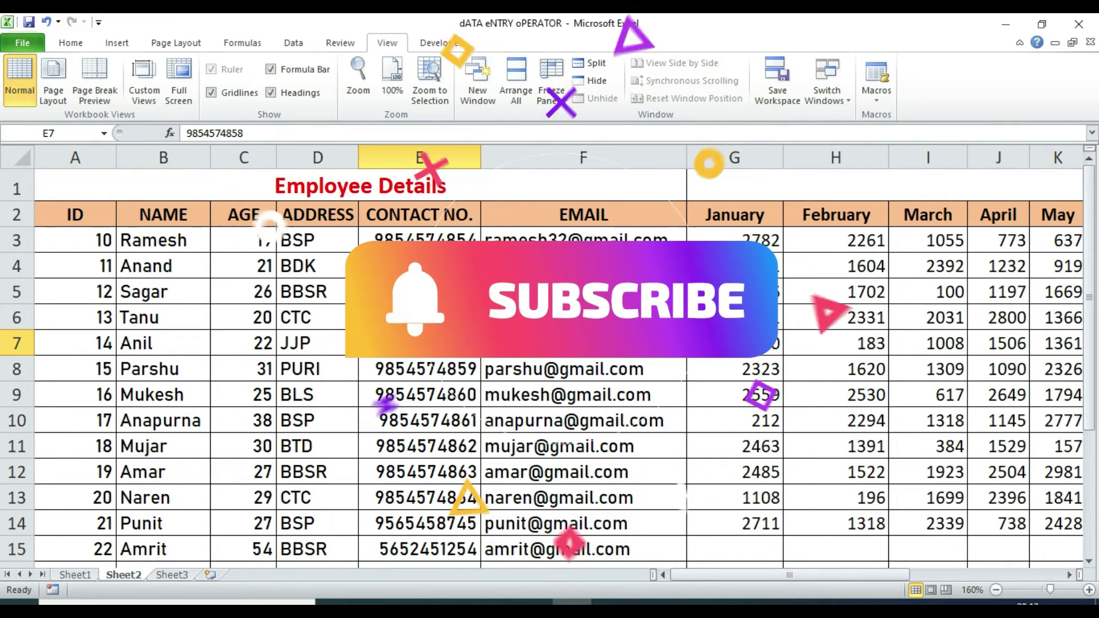